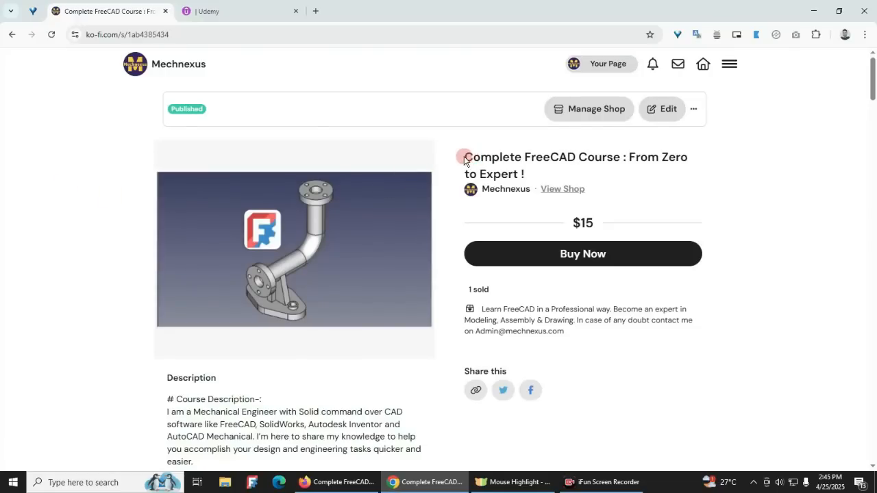
Highlight the course title on the Ko-fi listing, then switch to Firefox and view the Udemy course page's header
{"action": "left_click_drag", "start_coordinate": [465, 159], "coordinate": [689, 170]}
{"action": "left_click", "coordinate": [117, 288]}
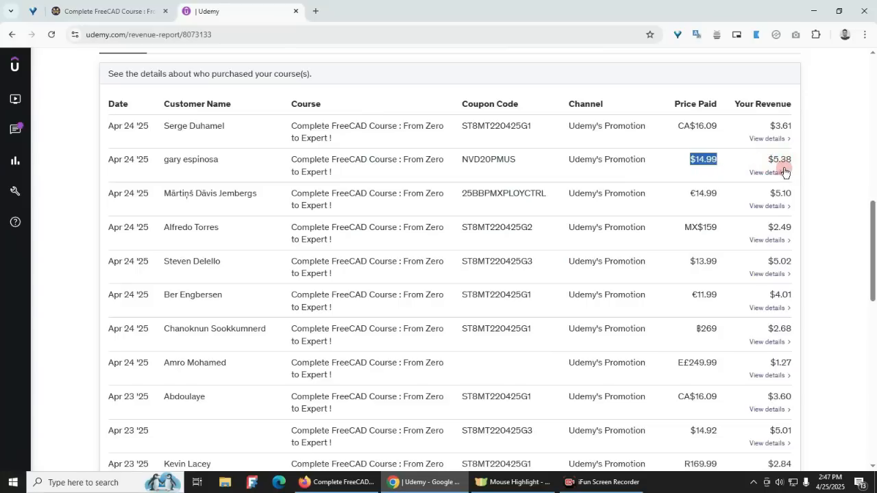
{"action": "left_click", "coordinate": [338, 486]}
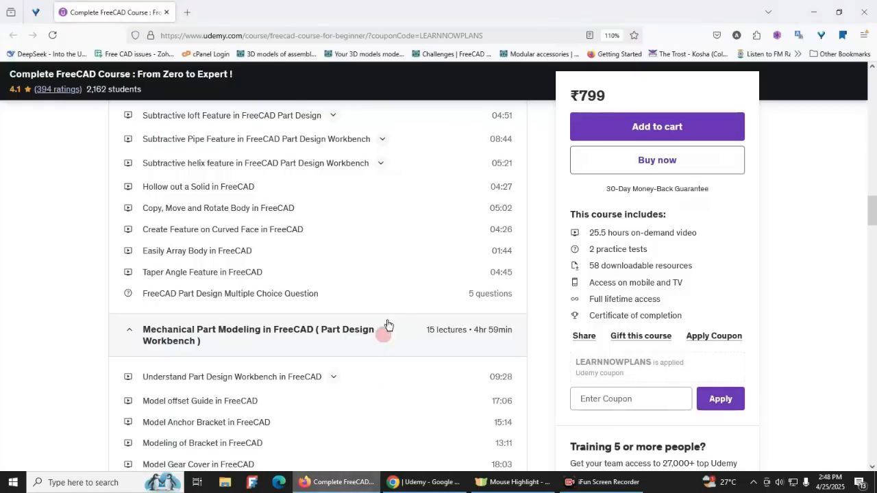
{"action": "scroll", "coordinate": [387, 324], "scroll_direction": "up", "scroll_amount": 5}
{"action": "left_click_drag", "start_coordinate": [875, 184], "coordinate": [873, 81]}
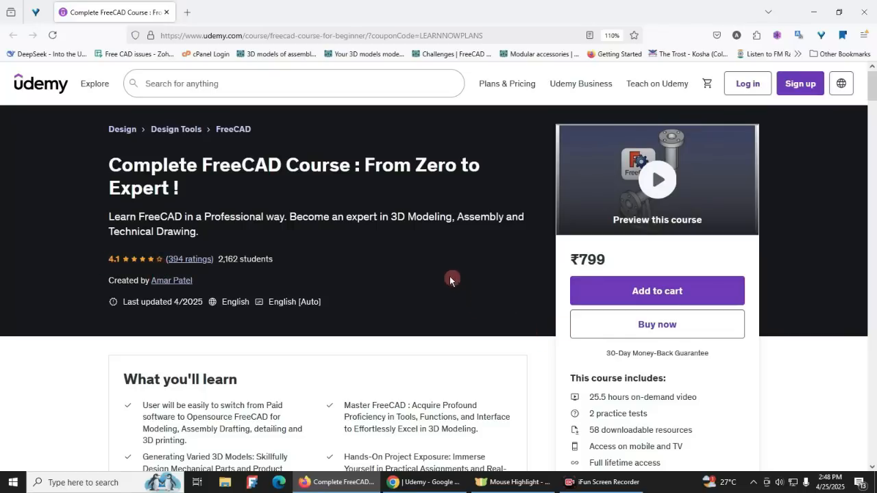
Review the Udemy course content list and expand the section Miscellaneous Part Modeling in FreeCAD (All Workbenches)
{"action": "scroll", "coordinate": [446, 268], "scroll_direction": "down", "scroll_amount": 6}
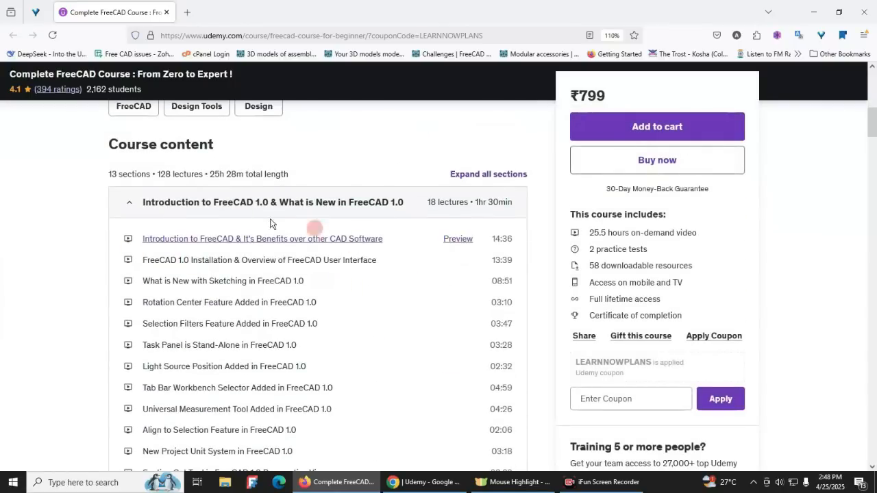
{"action": "scroll", "coordinate": [225, 215], "scroll_direction": "down", "scroll_amount": 3}
{"action": "scroll", "coordinate": [246, 326], "scroll_direction": "down", "scroll_amount": 8}
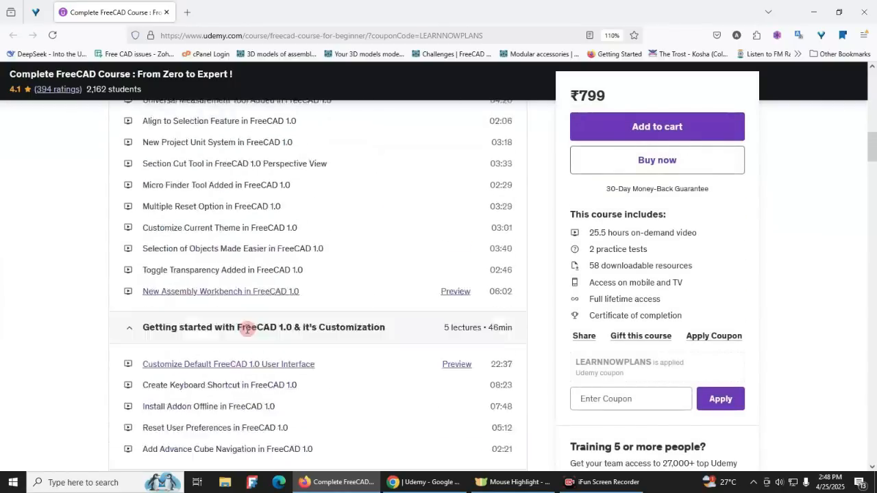
{"action": "scroll", "coordinate": [239, 329], "scroll_direction": "down", "scroll_amount": 12}
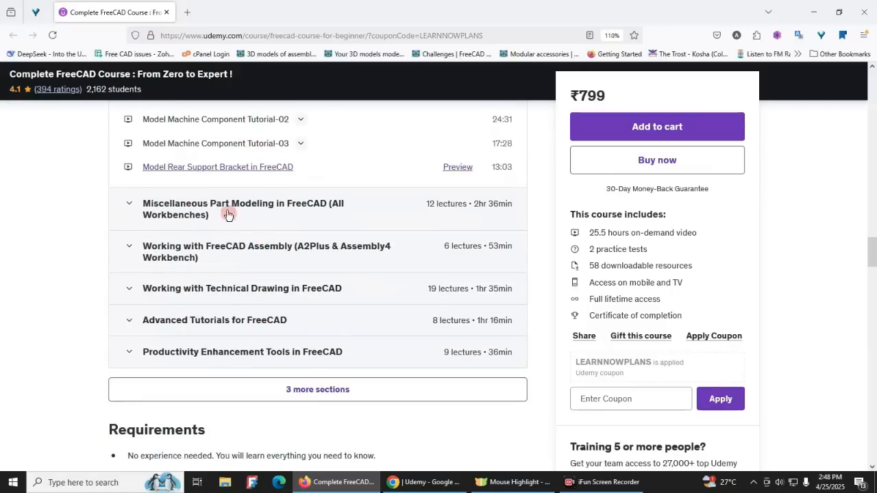
{"action": "left_click", "coordinate": [227, 214]}
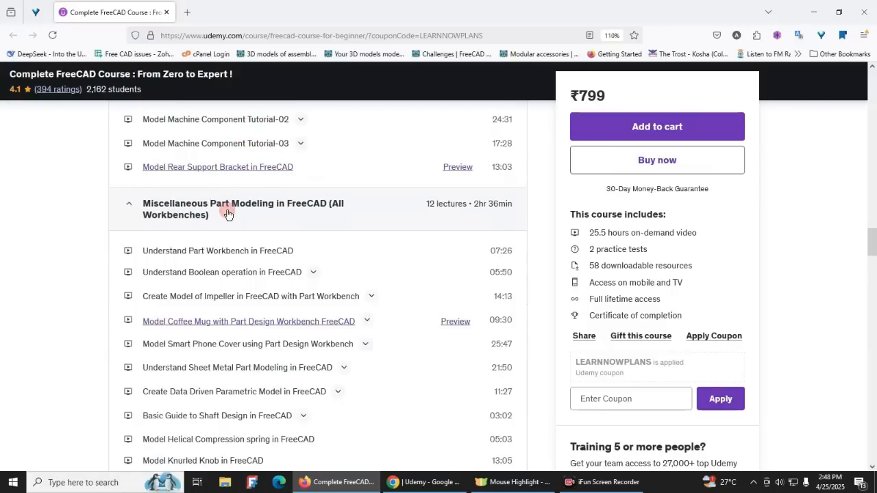
Check the Udemy revenue report in Chrome, then return to the course page's price and header in Firefox
{"action": "left_click", "coordinate": [411, 482]}
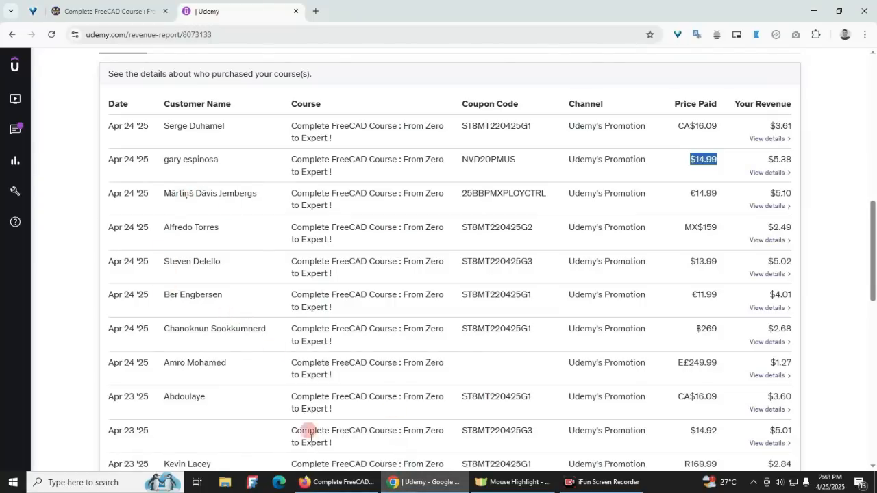
{"action": "left_click", "coordinate": [339, 481]}
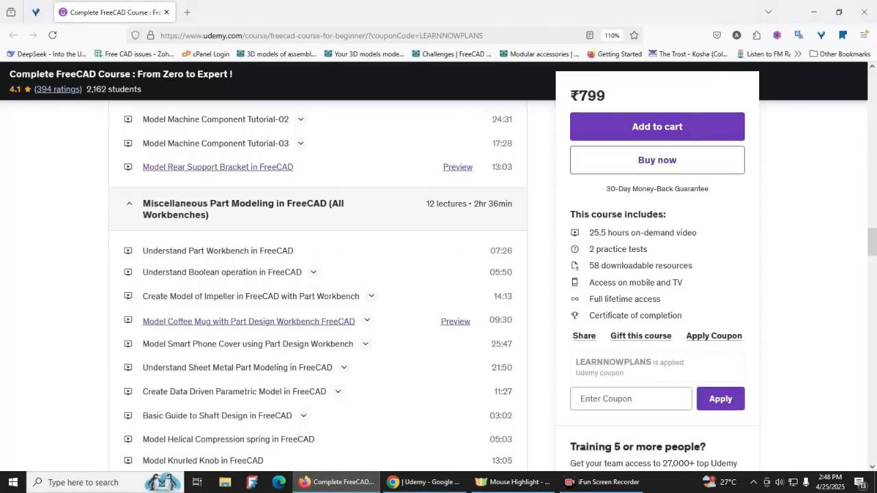
{"action": "left_click_drag", "start_coordinate": [873, 248], "coordinate": [873, 78]}
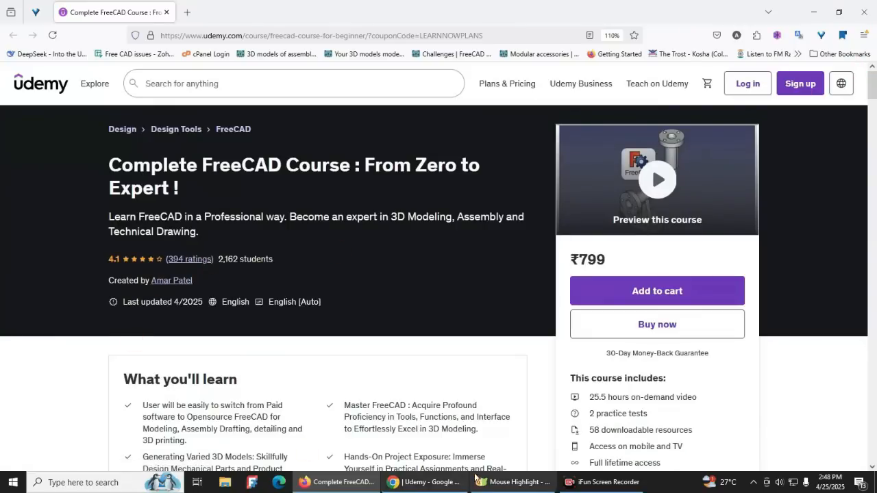
Switch to Chrome and open the Complete FreeCAD Course folder from My Ko-Fi Store in Google Drive to view its sections
{"action": "left_click", "coordinate": [421, 482]}
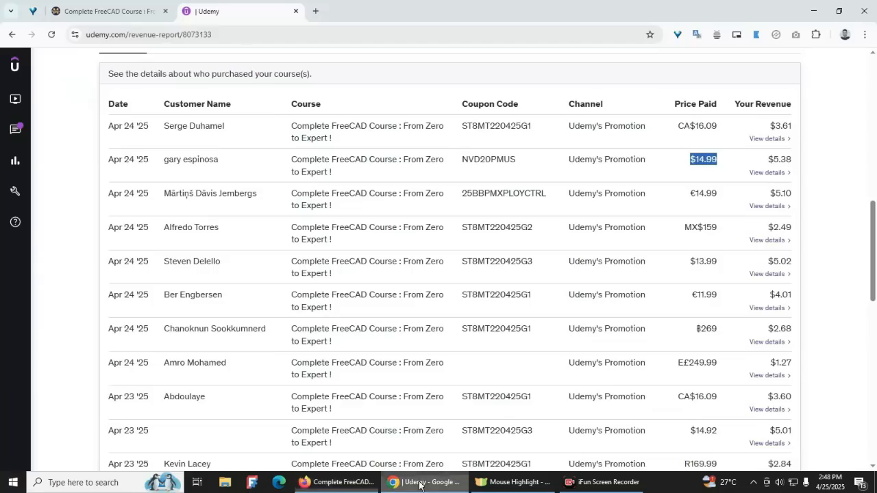
{"action": "left_click", "coordinate": [123, 11]}
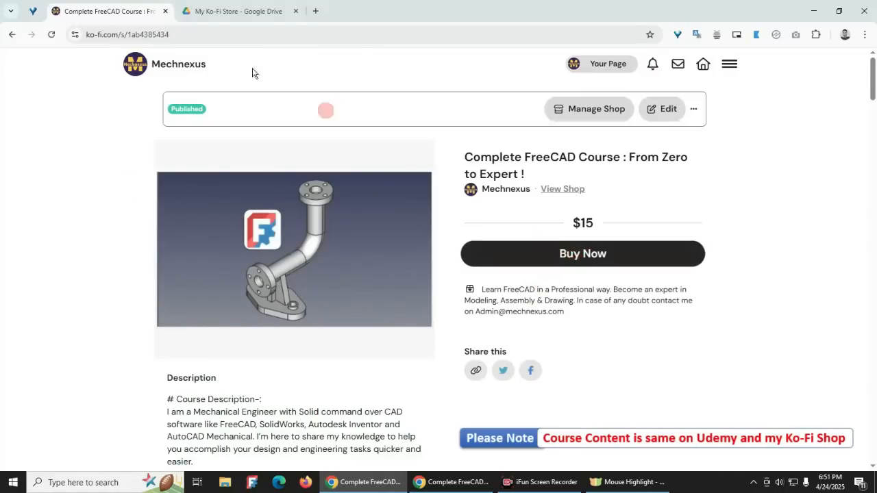
{"action": "left_click", "coordinate": [235, 11]}
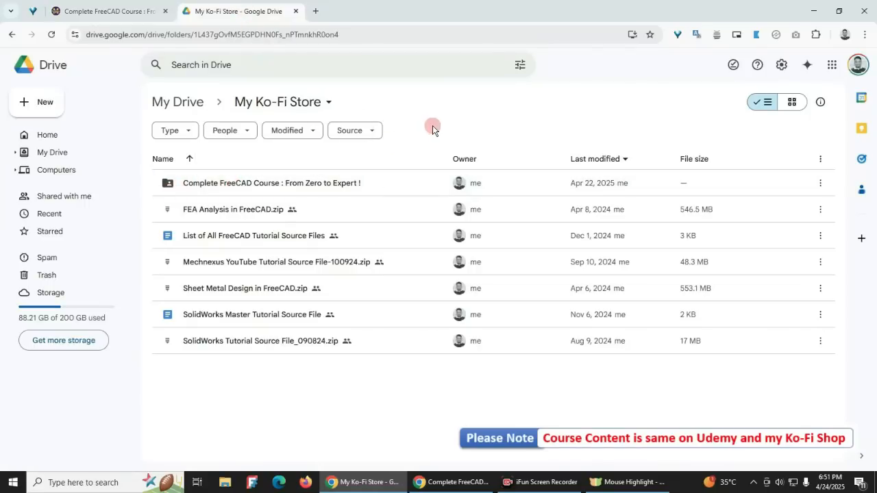
{"action": "double_click", "coordinate": [248, 183]}
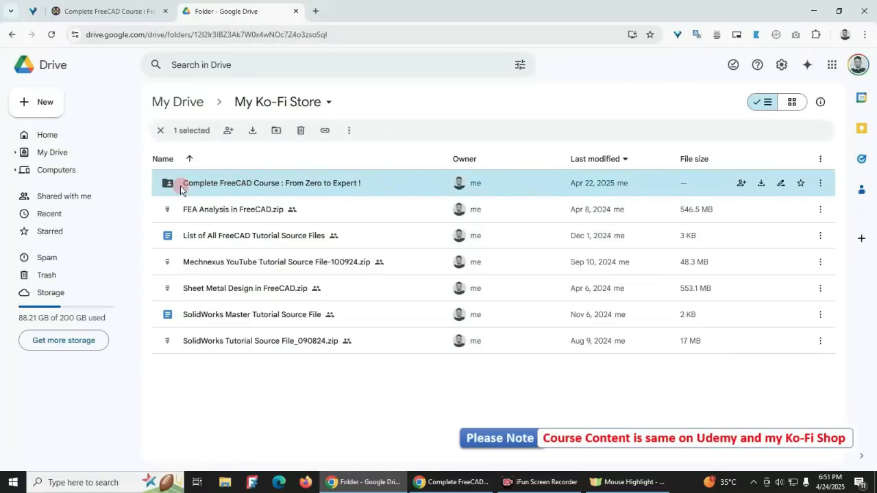
{"action": "scroll", "coordinate": [235, 317], "scroll_direction": "down", "scroll_amount": 2}
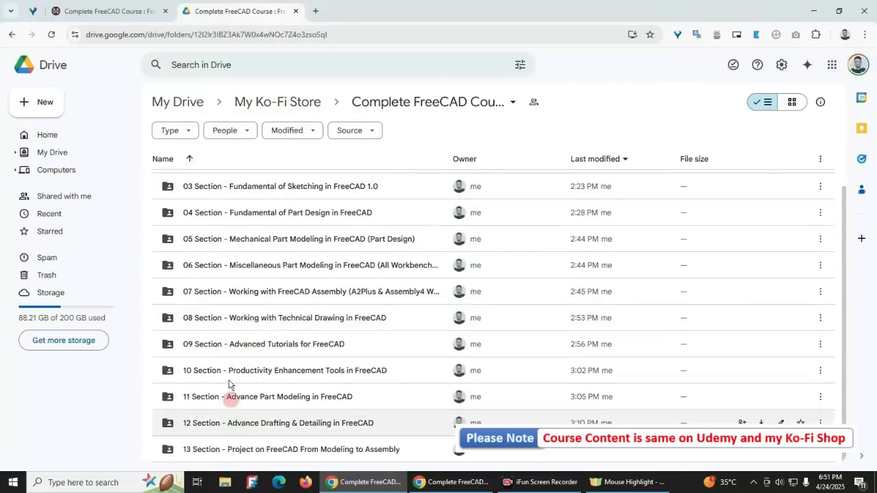
Read the course description and lecture outline on the Ko-fi listing through Section 4, Fundamental of Part Design
{"action": "left_click", "coordinate": [116, 11]}
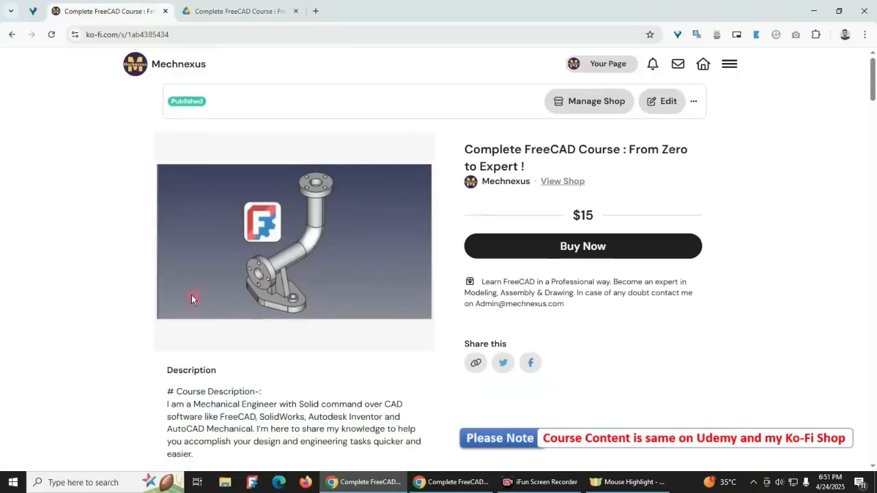
{"action": "scroll", "coordinate": [191, 299], "scroll_direction": "down", "scroll_amount": 9}
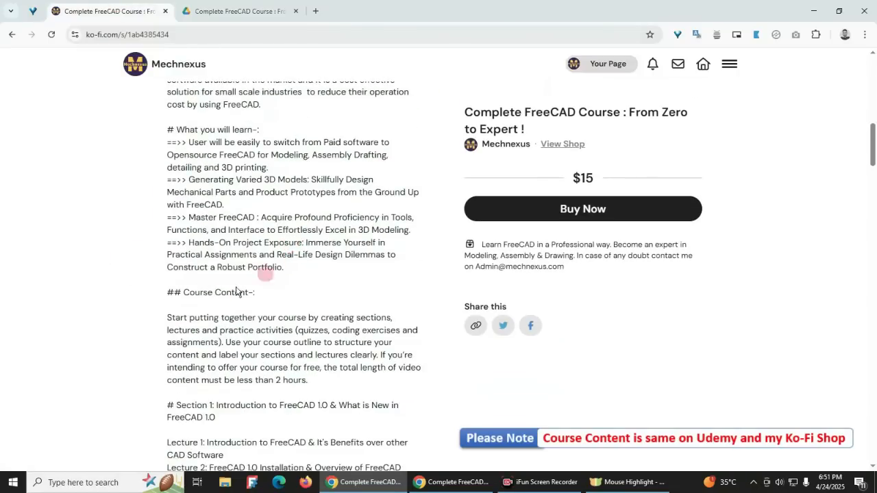
{"action": "scroll", "coordinate": [346, 295], "scroll_direction": "down", "scroll_amount": 5}
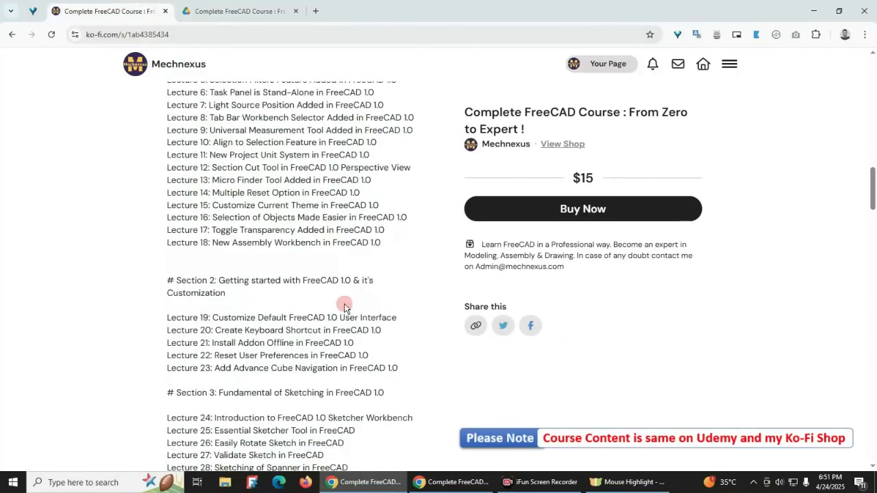
{"action": "scroll", "coordinate": [344, 309], "scroll_direction": "up", "scroll_amount": 1}
{"action": "scroll", "coordinate": [236, 322], "scroll_direction": "down", "scroll_amount": 1}
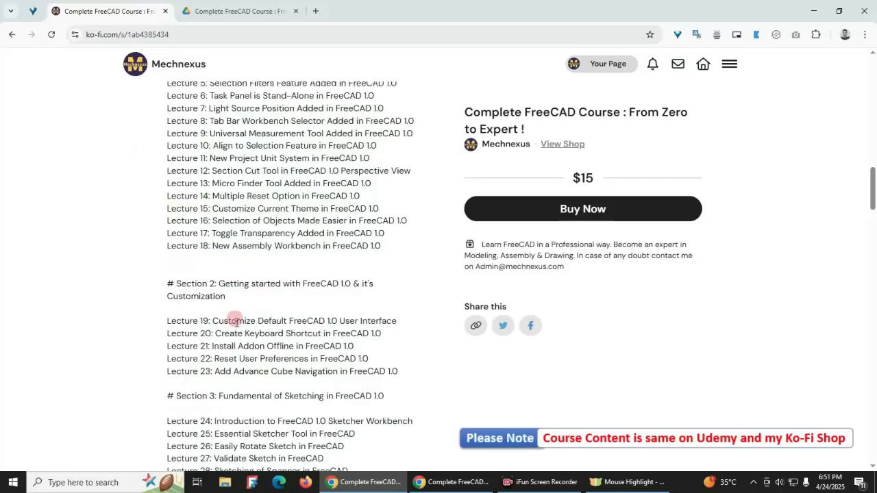
{"action": "scroll", "coordinate": [233, 328], "scroll_direction": "down", "scroll_amount": 2}
{"action": "scroll", "coordinate": [185, 274], "scroll_direction": "down", "scroll_amount": 2}
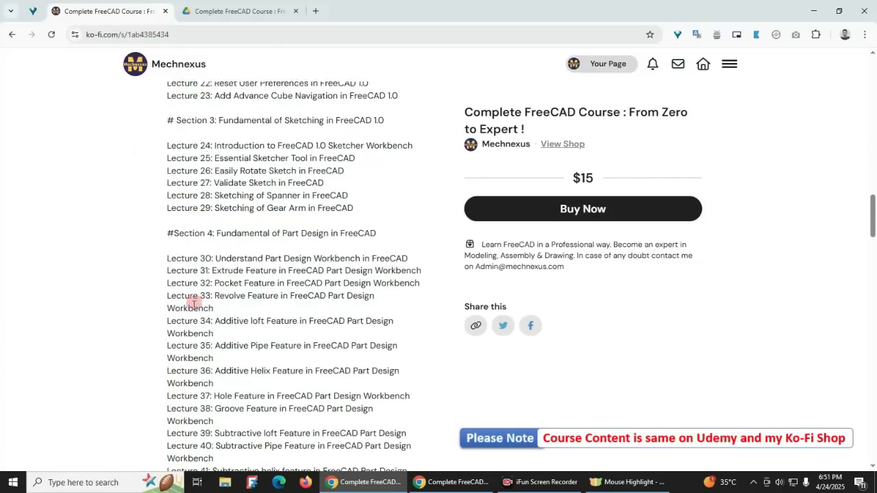
Compare the section folders in Google Drive with the Section 1 lecture list on the Ko-fi listing
{"action": "left_click", "coordinate": [243, 11]}
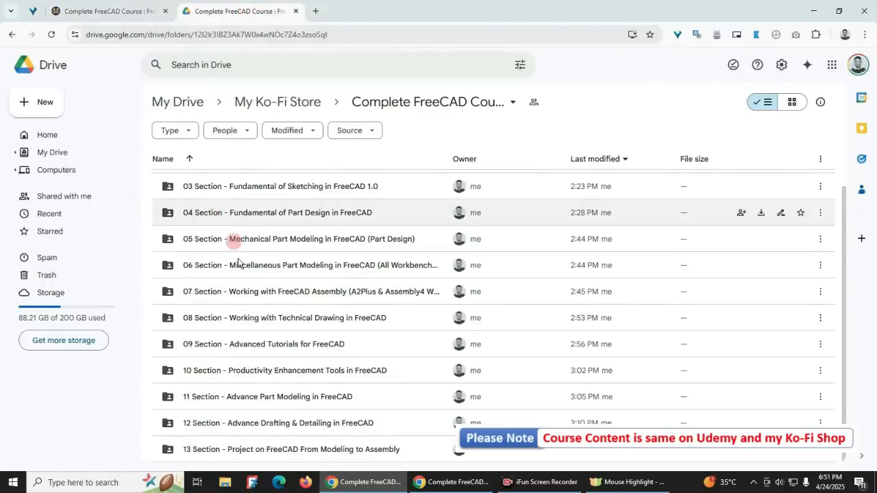
{"action": "scroll", "coordinate": [237, 263], "scroll_direction": "up", "scroll_amount": 1}
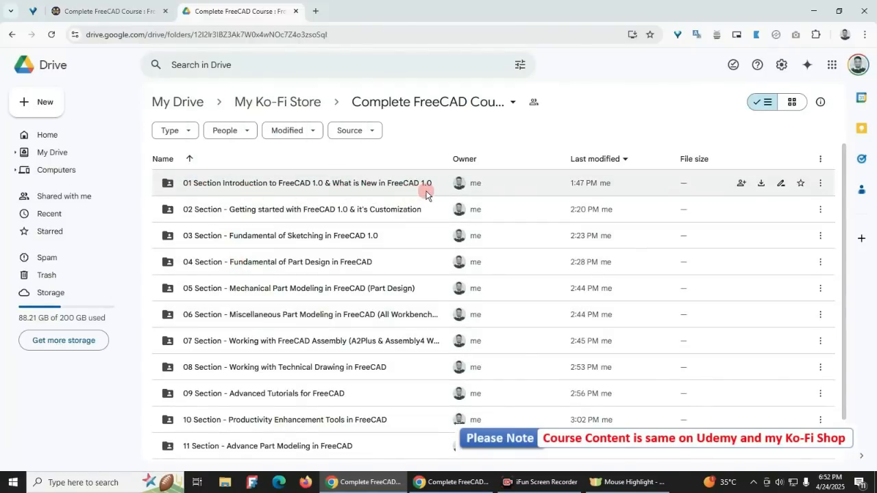
{"action": "left_click", "coordinate": [109, 11]}
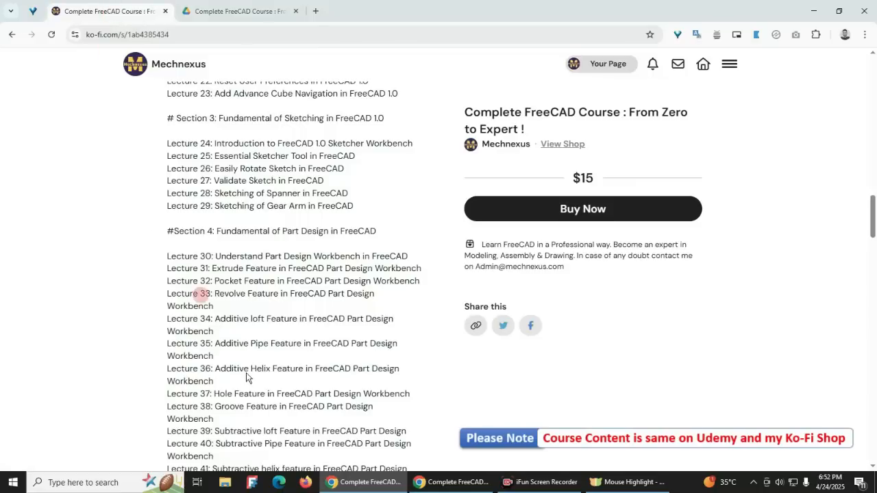
{"action": "scroll", "coordinate": [247, 384], "scroll_direction": "up", "scroll_amount": 5}
{"action": "scroll", "coordinate": [249, 392], "scroll_direction": "up", "scroll_amount": 4}
{"action": "scroll", "coordinate": [261, 290], "scroll_direction": "down", "scroll_amount": 2}
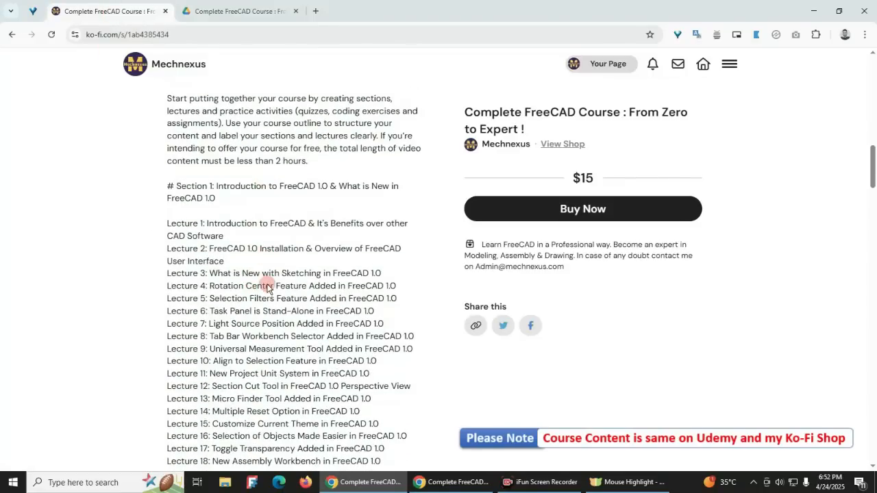
{"action": "scroll", "coordinate": [249, 254], "scroll_direction": "down", "scroll_amount": 1}
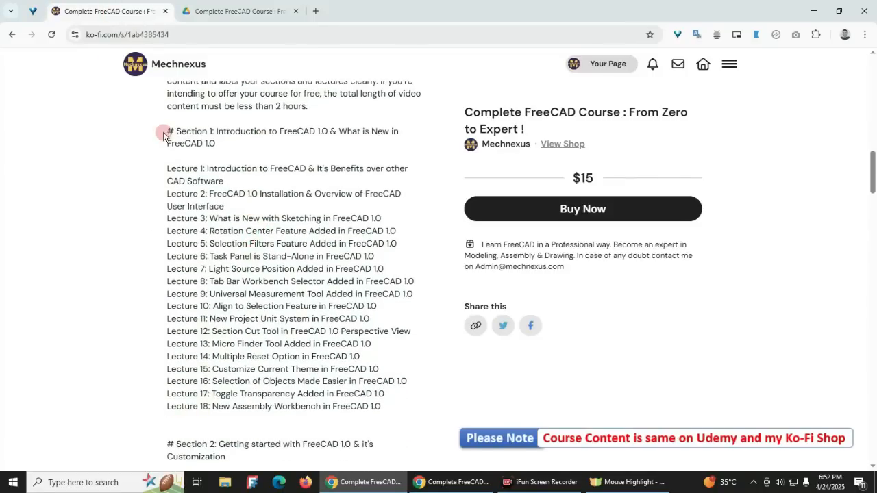
Open the 01 Section Introduction to FreeCAD 1.0 folder in Google Drive and look through its lecture folders
{"action": "left_click", "coordinate": [229, 11]}
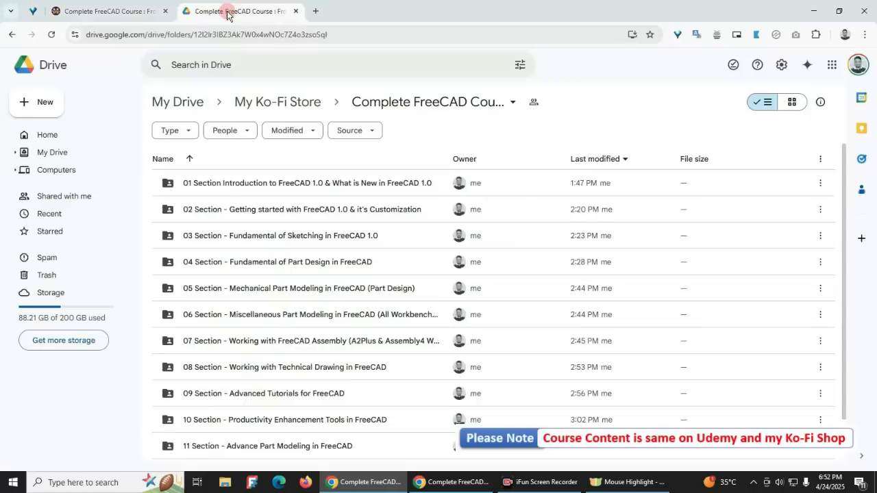
{"action": "double_click", "coordinate": [221, 184]}
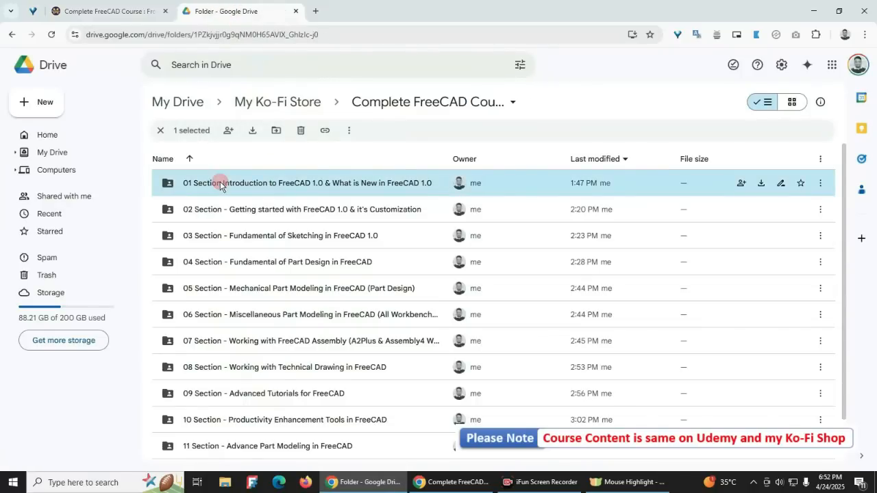
{"action": "scroll", "coordinate": [216, 449], "scroll_direction": "down", "scroll_amount": 3}
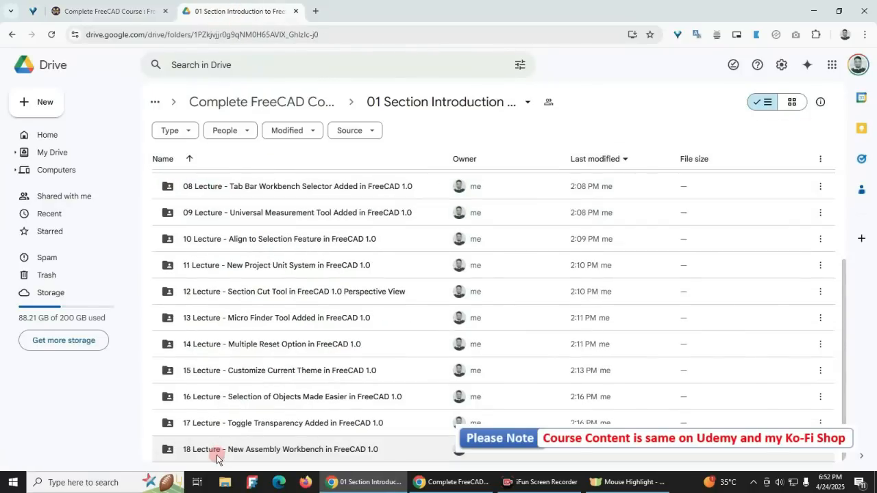
{"action": "scroll", "coordinate": [210, 370], "scroll_direction": "up", "scroll_amount": 3}
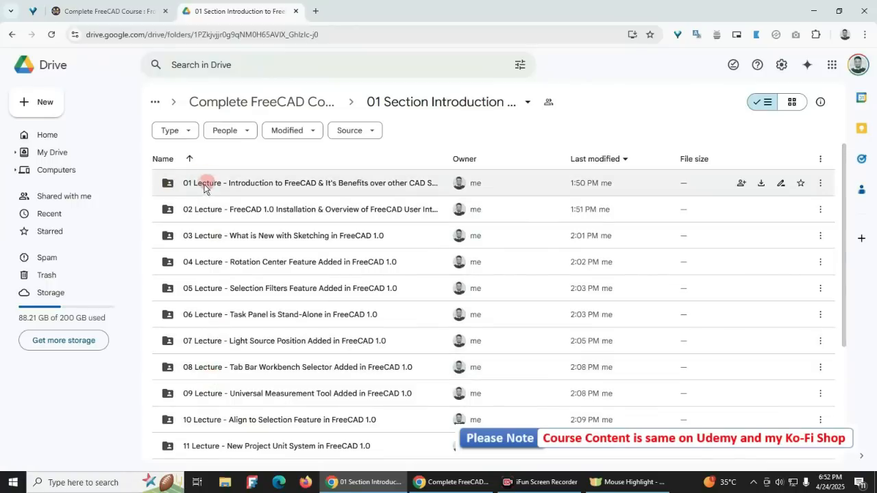
Open the 01 Lecture folder and view the actions available for its video file, including Download
{"action": "double_click", "coordinate": [210, 188]}
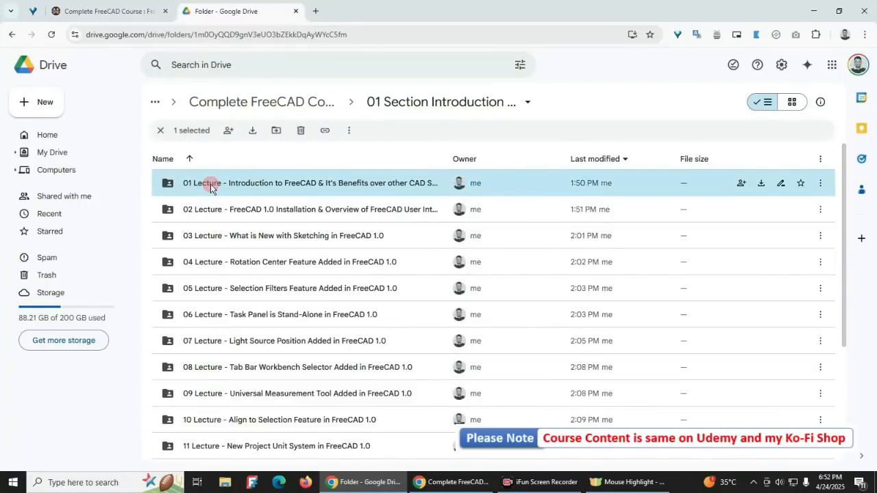
{"action": "left_click", "coordinate": [821, 185]}
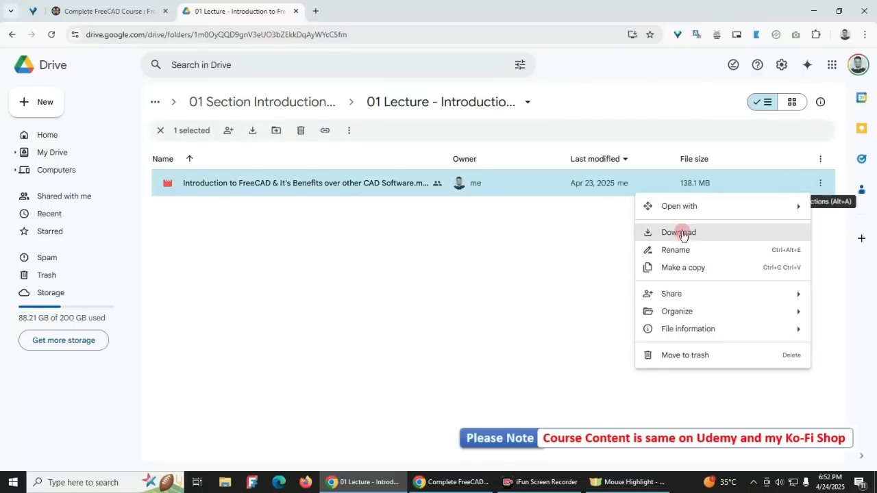
{"action": "left_click", "coordinate": [343, 312]}
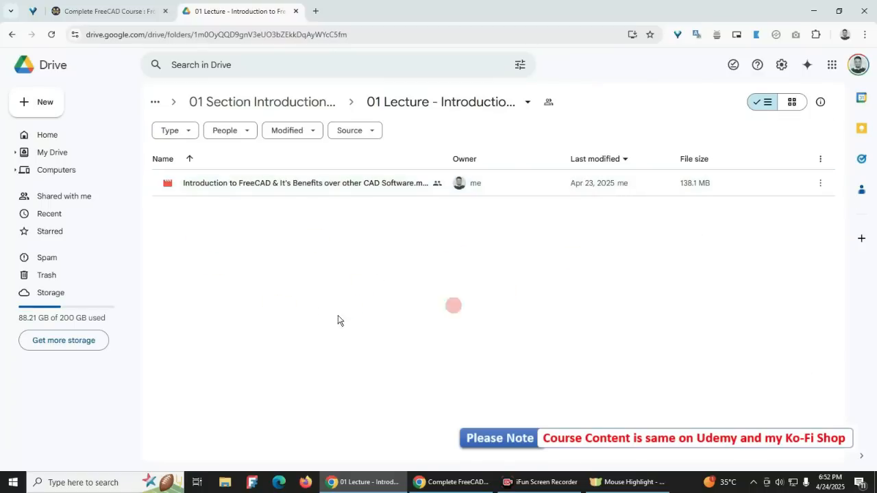
Go back to the 01 Section folder in Google Drive, then view the Ko-fi listing's price and contact details
{"action": "left_click", "coordinate": [229, 101]}
{"action": "left_click", "coordinate": [124, 15]}
{"action": "scroll", "coordinate": [322, 330], "scroll_direction": "up", "scroll_amount": 12}
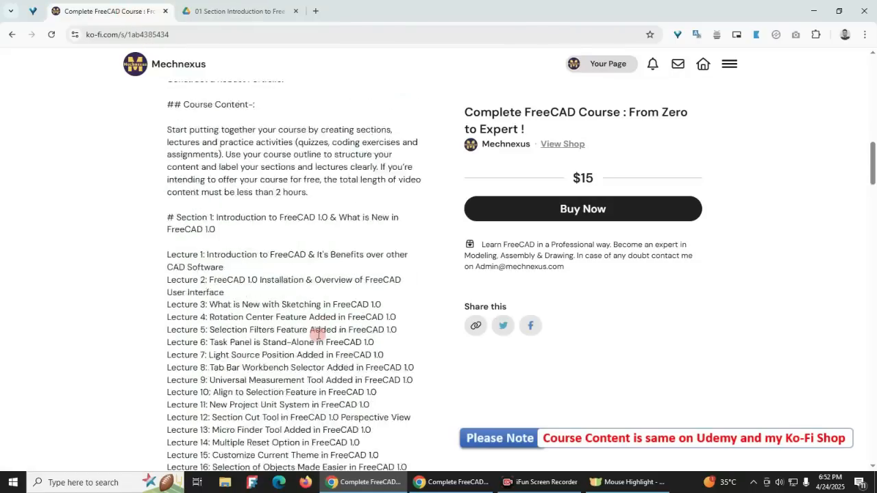
{"action": "scroll", "coordinate": [318, 334], "scroll_direction": "up", "scroll_amount": 3}
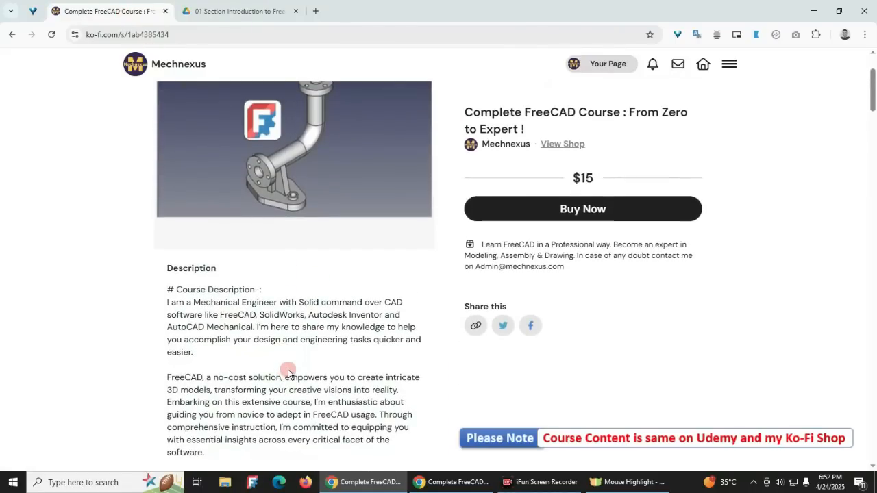
{"action": "scroll", "coordinate": [288, 380], "scroll_direction": "up", "scroll_amount": 2}
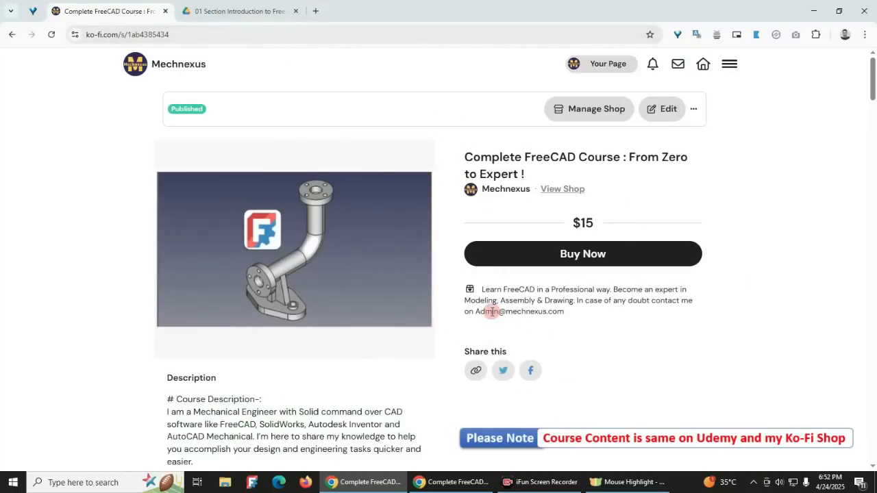
Highlight the contact e-mail on the Ko-fi listing, then look through the videos and shorts on the Mechnexus YouTube channel's home page
{"action": "left_click_drag", "start_coordinate": [476, 313], "coordinate": [515, 311]}
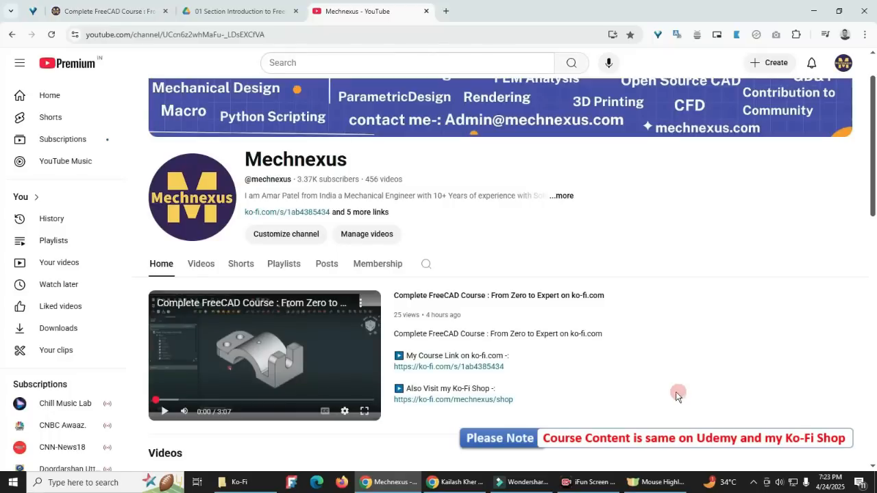
{"action": "scroll", "coordinate": [557, 379], "scroll_direction": "down", "scroll_amount": 1}
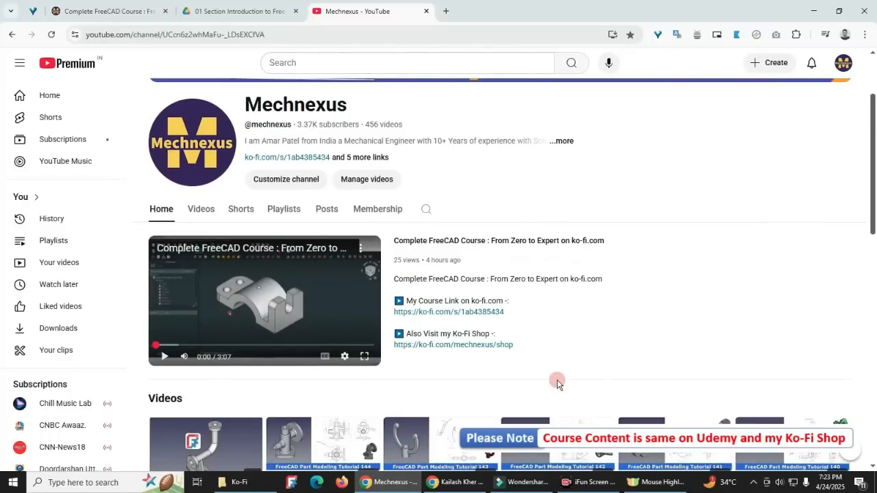
{"action": "scroll", "coordinate": [557, 380], "scroll_direction": "up", "scroll_amount": 2}
{"action": "scroll", "coordinate": [416, 261], "scroll_direction": "down", "scroll_amount": 2}
{"action": "scroll", "coordinate": [481, 326], "scroll_direction": "down", "scroll_amount": 1}
{"action": "scroll", "coordinate": [481, 326], "scroll_direction": "down", "scroll_amount": 3}
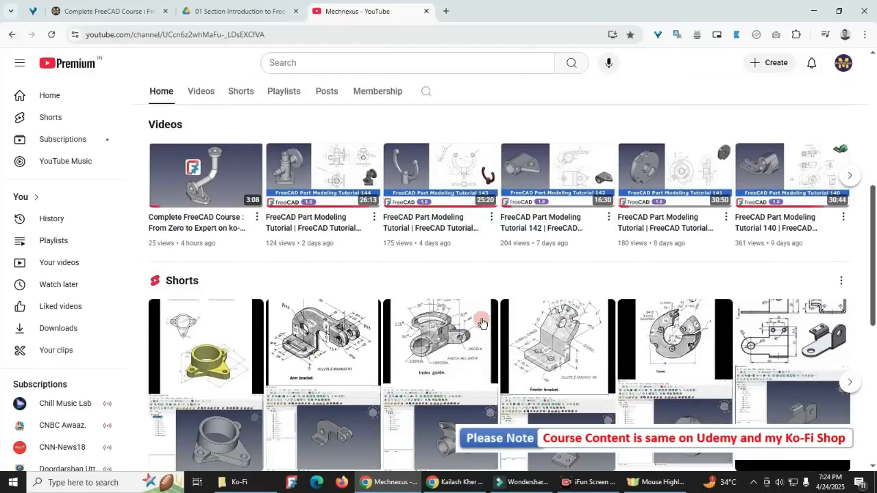
{"action": "scroll", "coordinate": [482, 320], "scroll_direction": "up", "scroll_amount": 4}
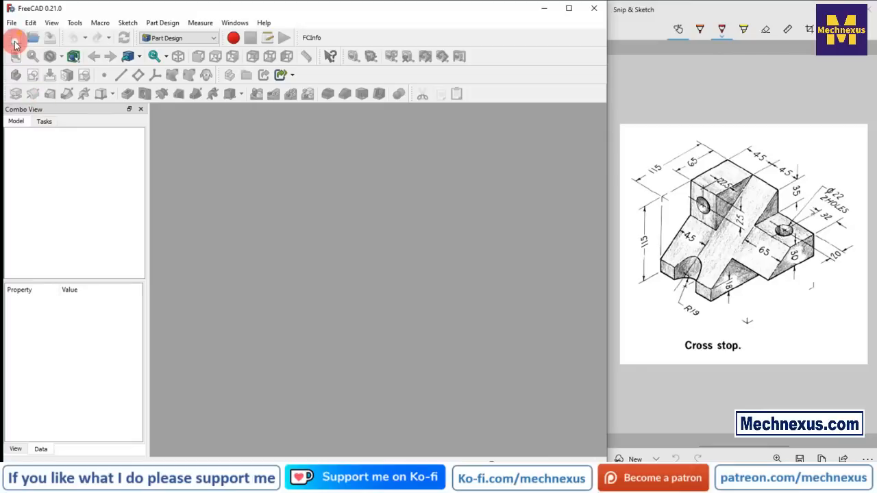
Switch to FreeCAD, create a new document with a body, and start a sketch on the XZ-plane
{"action": "left_click", "coordinate": [15, 38]}
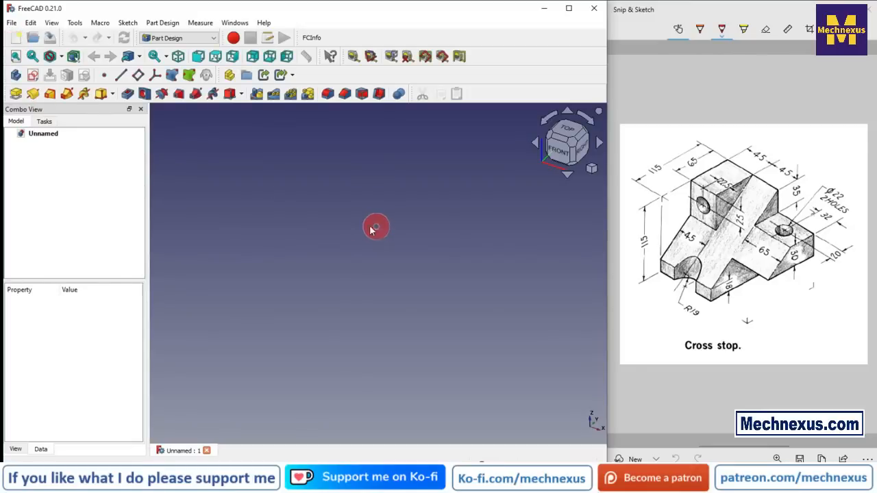
{"action": "left_click", "coordinate": [15, 75]}
{"action": "left_click", "coordinate": [41, 122]}
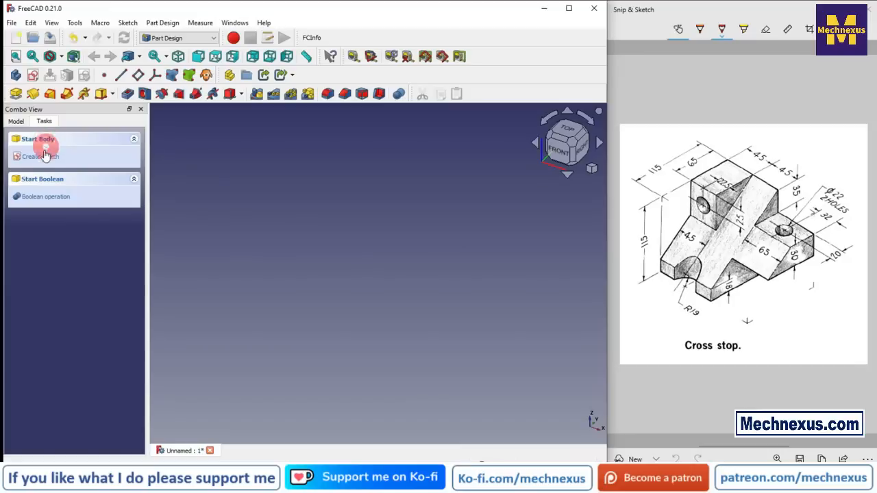
{"action": "left_click", "coordinate": [38, 157]}
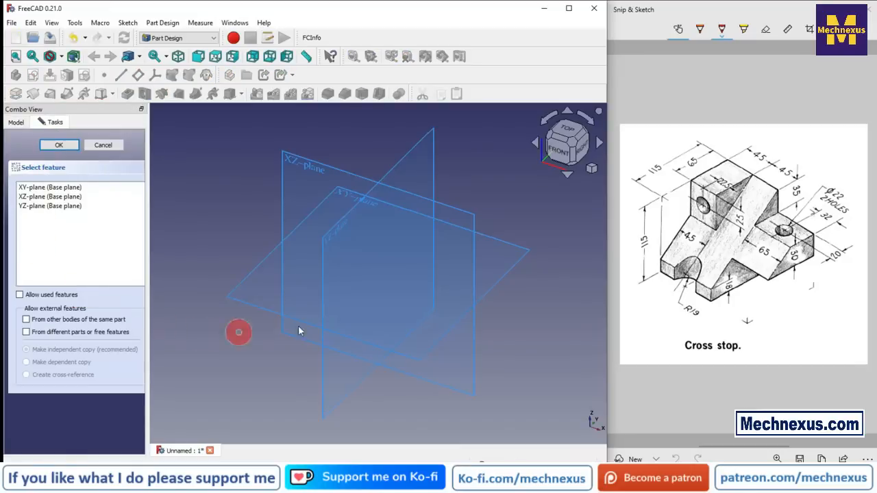
{"action": "left_click", "coordinate": [326, 169]}
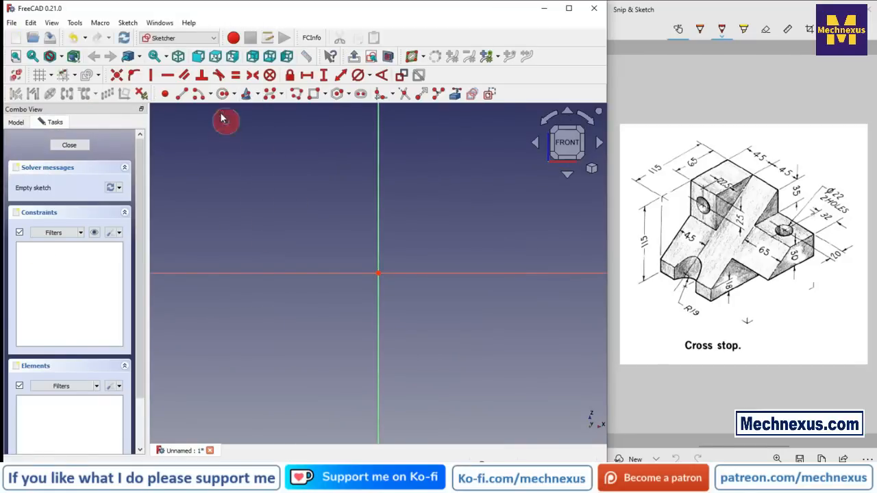
Sketch a rectangle about 42 mm wide and 38 mm high with its lower corner at the origin
{"action": "left_click", "coordinate": [313, 95]}
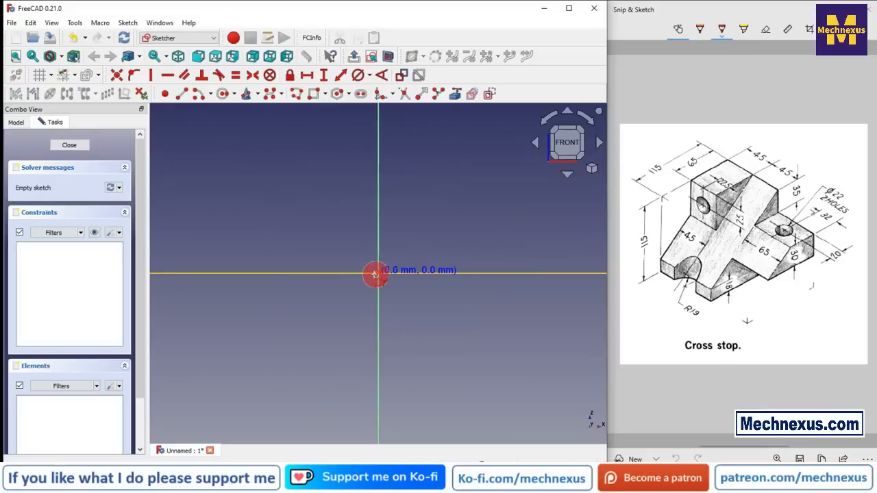
{"action": "left_click", "coordinate": [378, 273]}
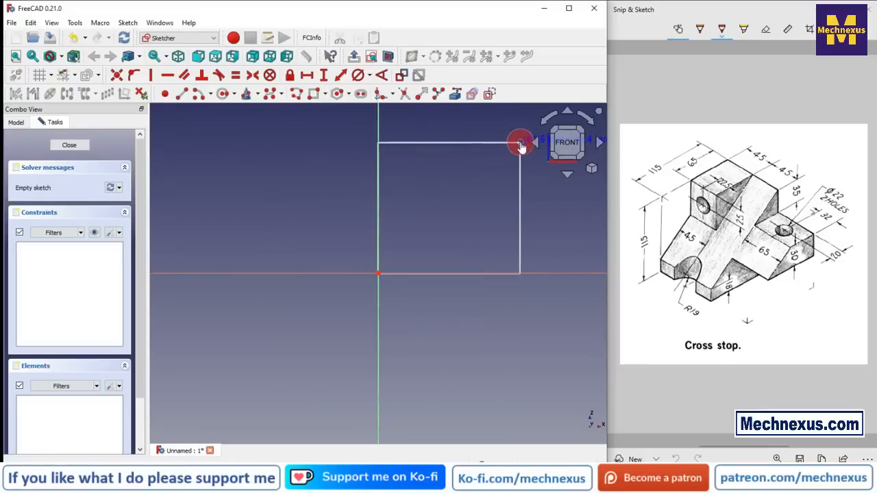
{"action": "left_click", "coordinate": [519, 143]}
{"action": "scroll", "coordinate": [392, 221], "scroll_direction": "down", "scroll_amount": 2}
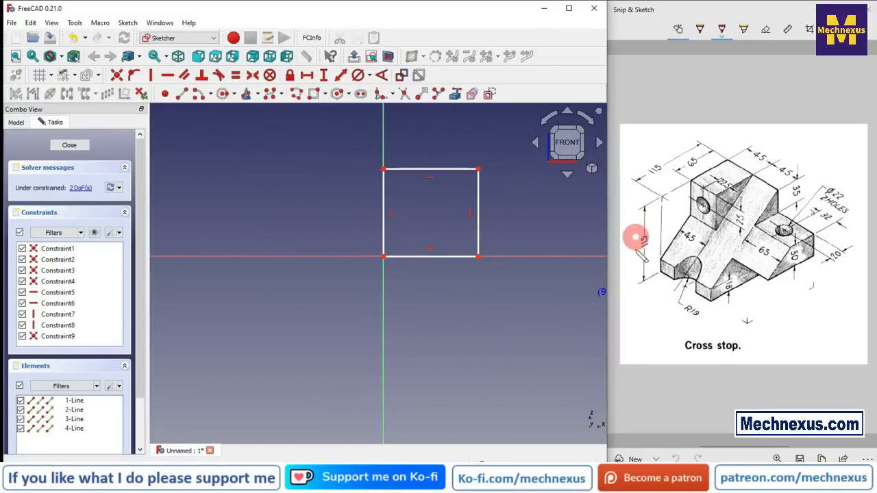
{"action": "right_click", "coordinate": [548, 220]}
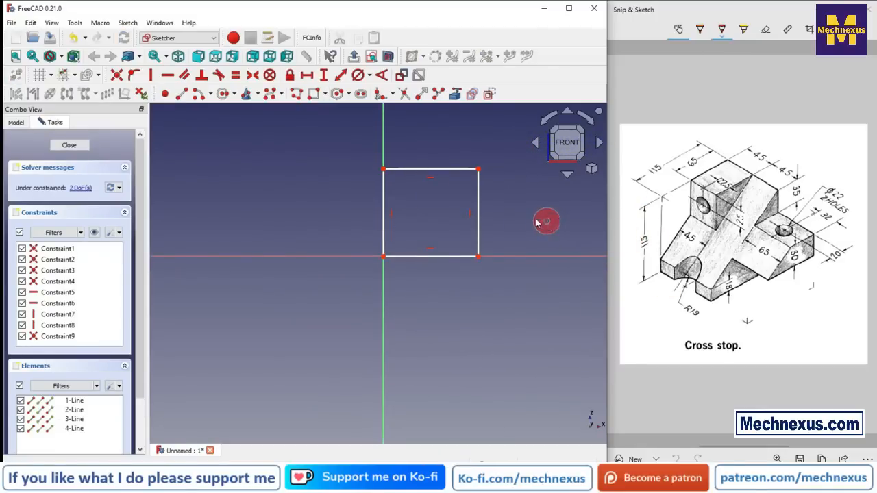
Constrain the rectangle's vertical edge on the axis to a length of 115 mm
{"action": "left_click", "coordinate": [385, 225]}
{"action": "left_click", "coordinate": [324, 75]}
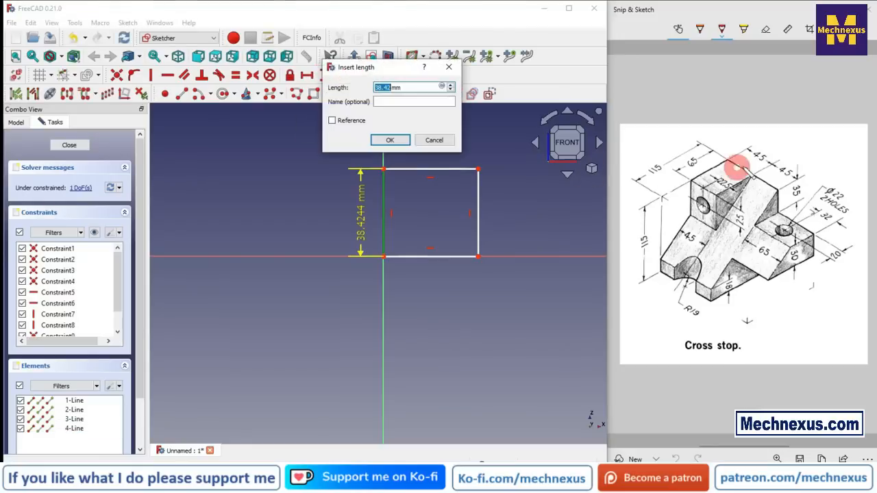
{"action": "key", "text": "Return"}
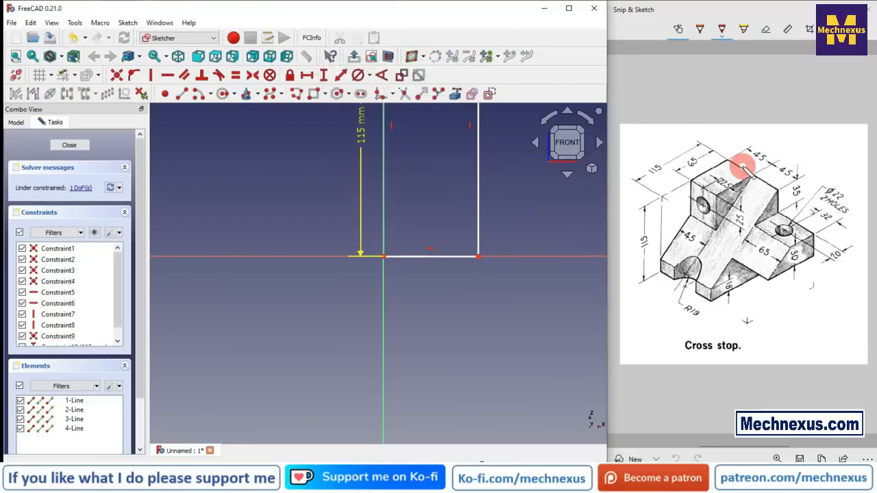
{"action": "scroll", "coordinate": [522, 349], "scroll_direction": "down", "scroll_amount": 3}
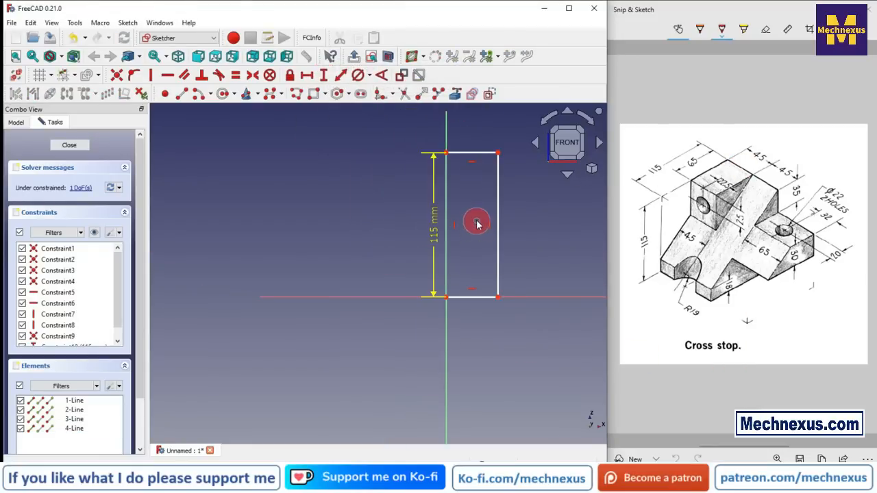
{"action": "scroll", "coordinate": [478, 224], "scroll_direction": "up", "scroll_amount": 1}
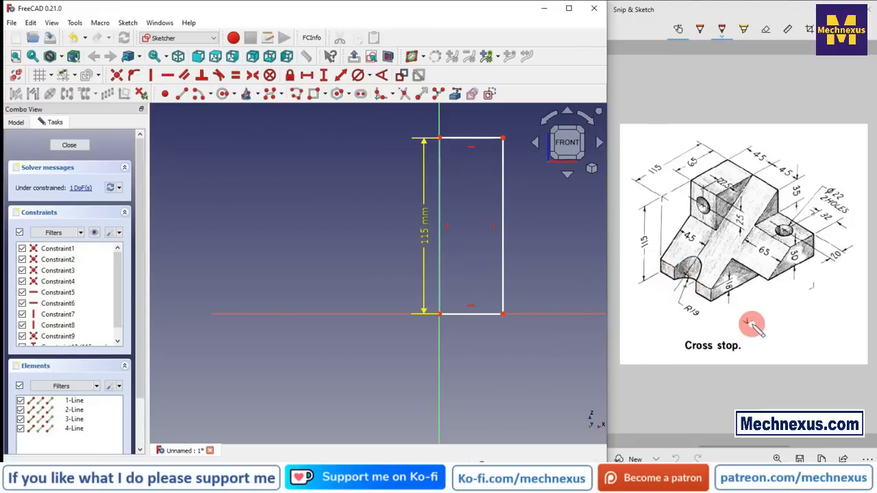
Constrain the rectangle's bottom edge to a horizontal length of 155 mm
{"action": "left_click", "coordinate": [465, 315]}
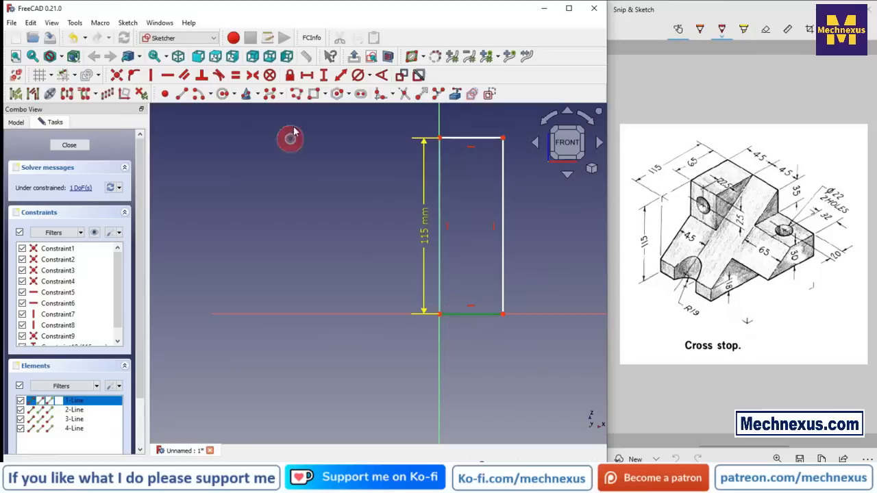
{"action": "left_click", "coordinate": [306, 75]}
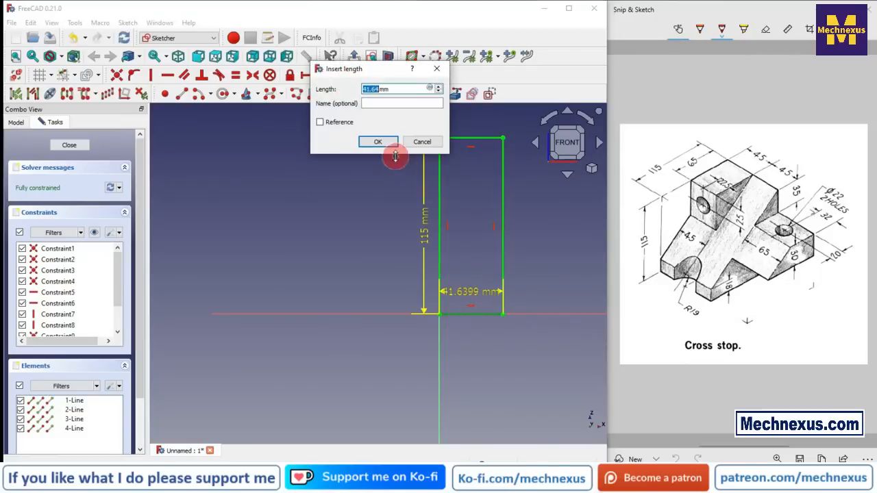
{"action": "left_click_drag", "start_coordinate": [404, 90], "coordinate": [329, 83]}
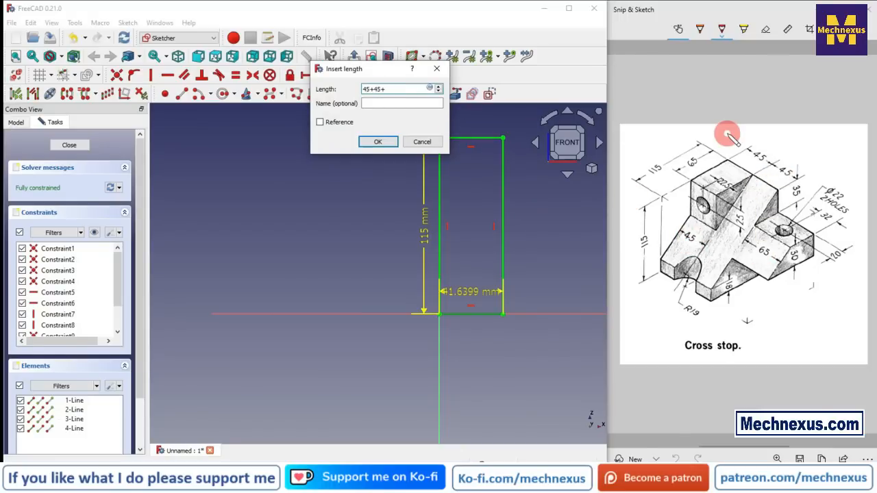
{"action": "key", "text": "Return"}
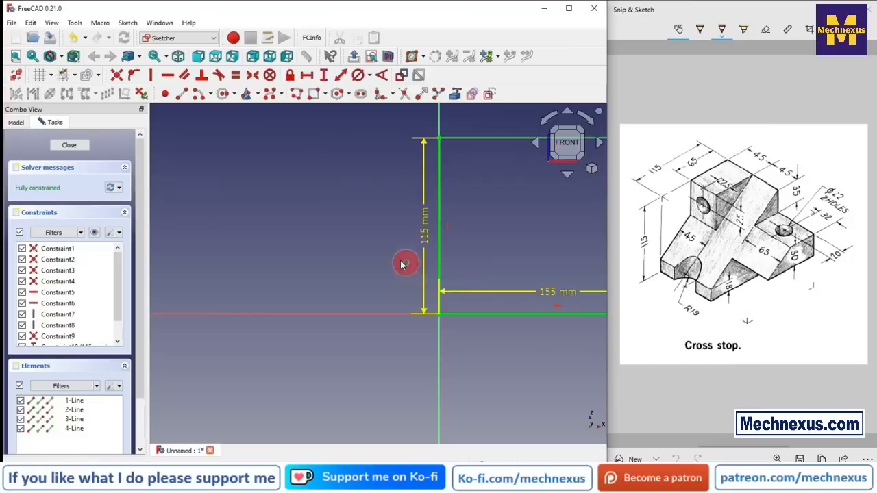
{"action": "scroll", "coordinate": [403, 260], "scroll_direction": "down", "scroll_amount": 3}
{"action": "scroll", "coordinate": [529, 266], "scroll_direction": "up", "scroll_amount": 2}
Move the width and height dimensions farther away from the rectangle and close the sketch
{"action": "mouse_move", "coordinate": [479, 283]}
{"action": "left_mouse_down"}
{"action": "mouse_move", "coordinate": [466, 290]}
{"action": "mouse_move", "coordinate": [479, 352]}
{"action": "left_mouse_up"}
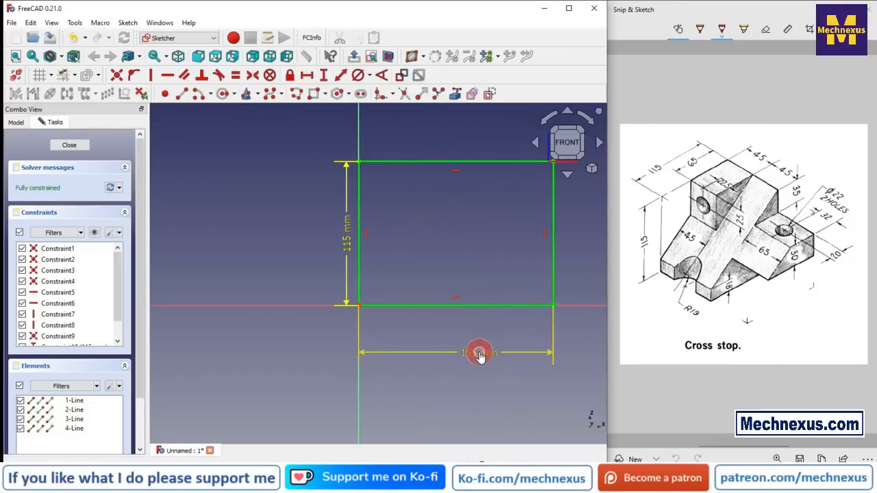
{"action": "left_click_drag", "start_coordinate": [349, 240], "coordinate": [305, 237]}
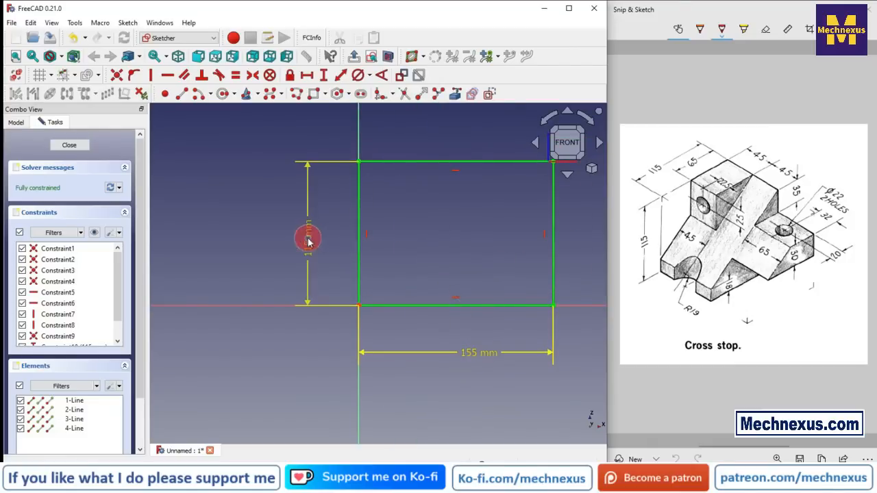
{"action": "left_click", "coordinate": [69, 145]}
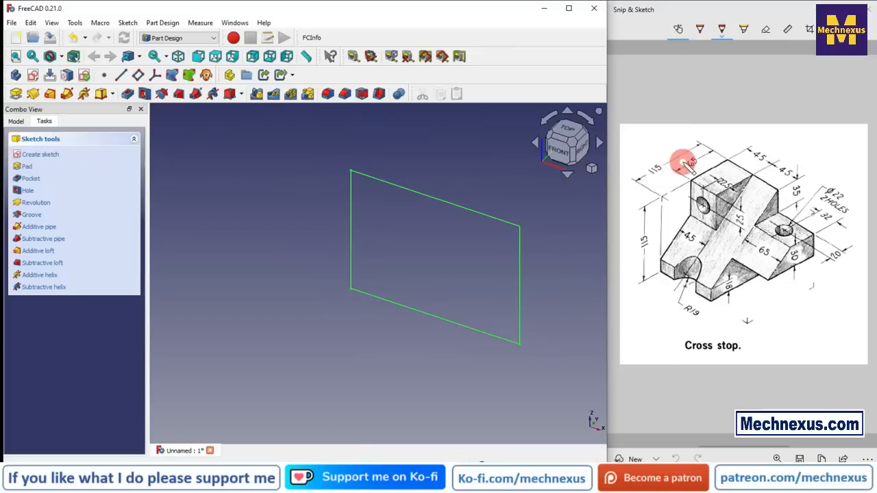
Pad the rectangular sketch 115 mm along the sketch normal to form a solid block
{"action": "left_click", "coordinate": [15, 122]}
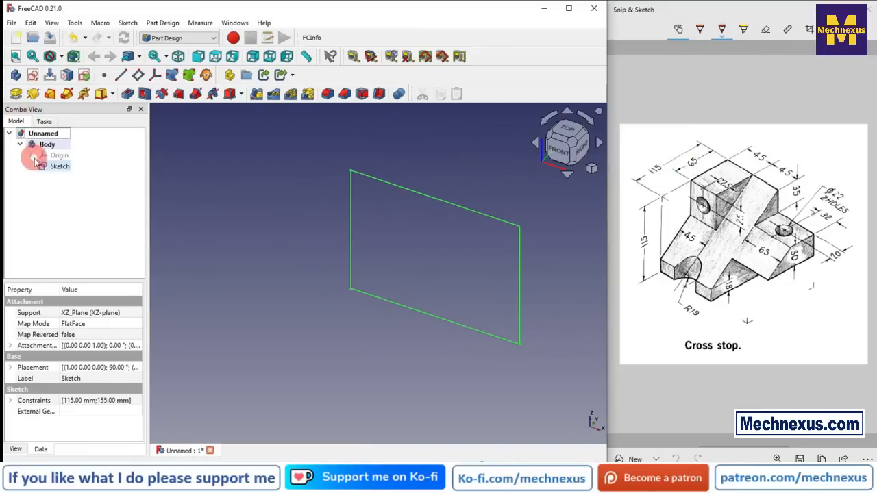
{"action": "left_click", "coordinate": [16, 94]}
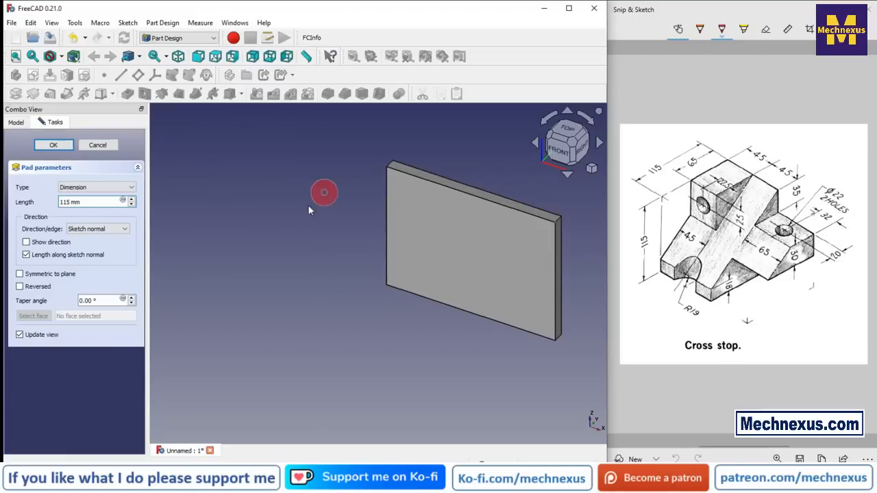
{"action": "scroll", "coordinate": [270, 239], "scroll_direction": "down", "scroll_amount": 2}
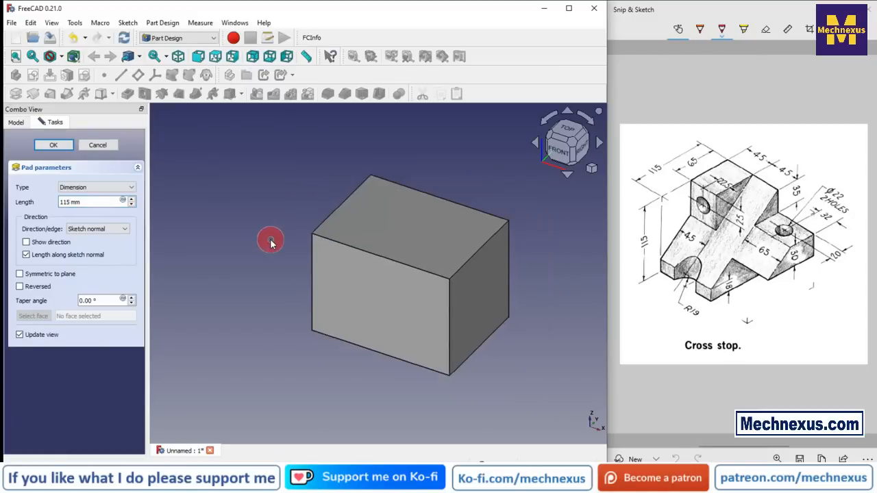
{"action": "left_click", "coordinate": [45, 146]}
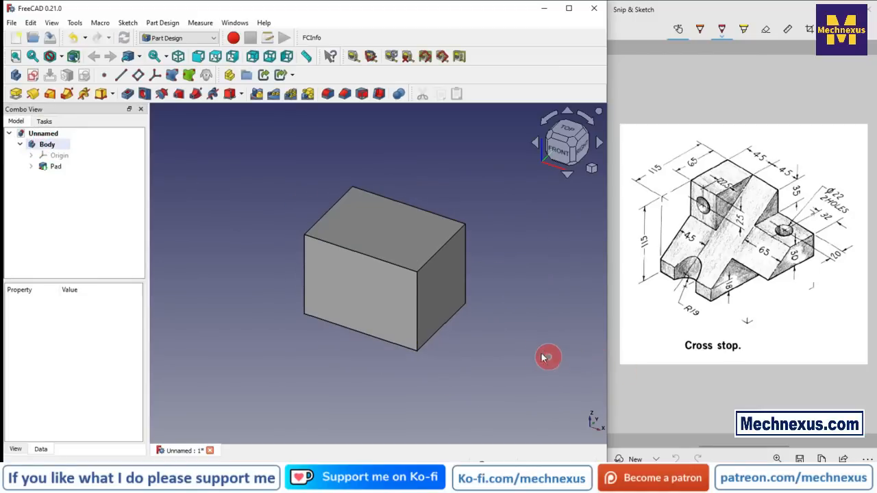
Start a new sketch on the right side face of the padded block
{"action": "scroll", "coordinate": [535, 360], "scroll_direction": "up", "scroll_amount": 1}
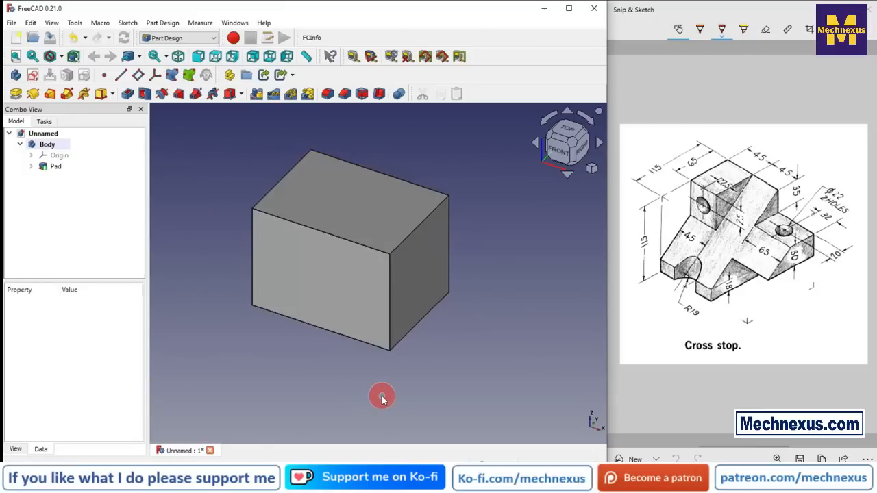
{"action": "left_click", "coordinate": [421, 258]}
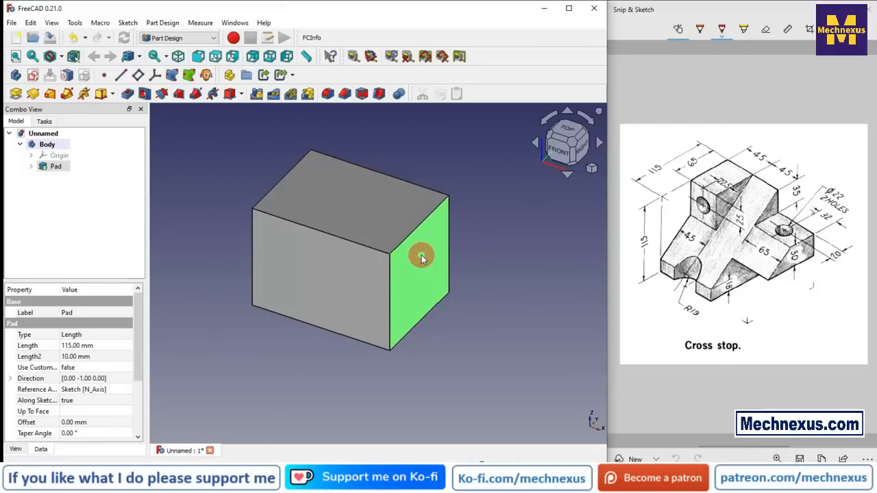
{"action": "left_click", "coordinate": [16, 74]}
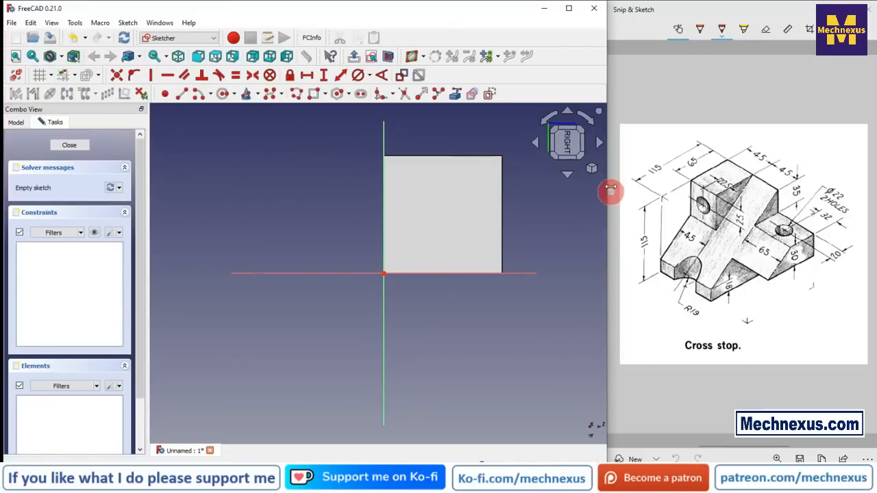
{"action": "left_click", "coordinate": [592, 169]}
{"action": "left_click", "coordinate": [409, 316]}
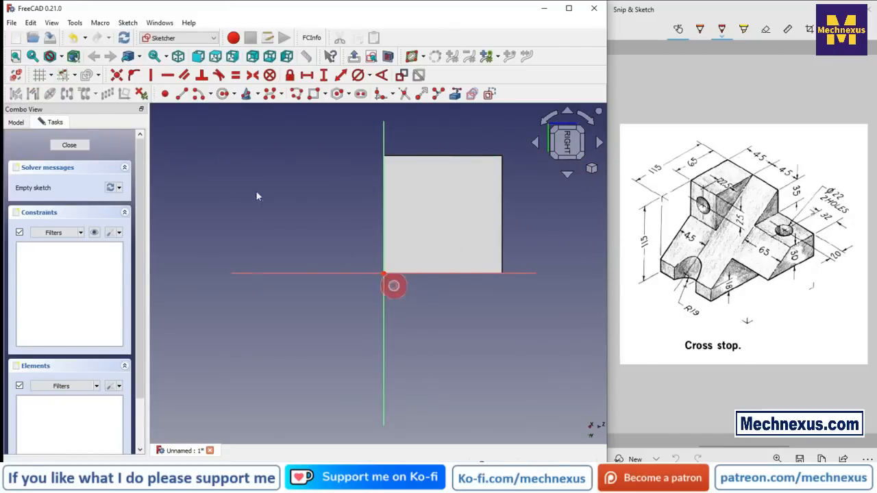
Project all four edges of the block's side face into the sketch as external geometry
{"action": "left_click", "coordinate": [455, 95]}
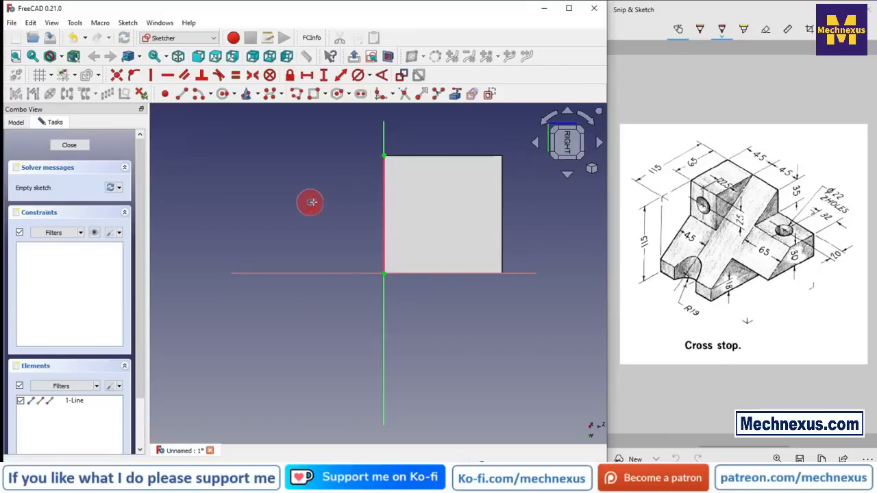
{"action": "left_click", "coordinate": [455, 274]}
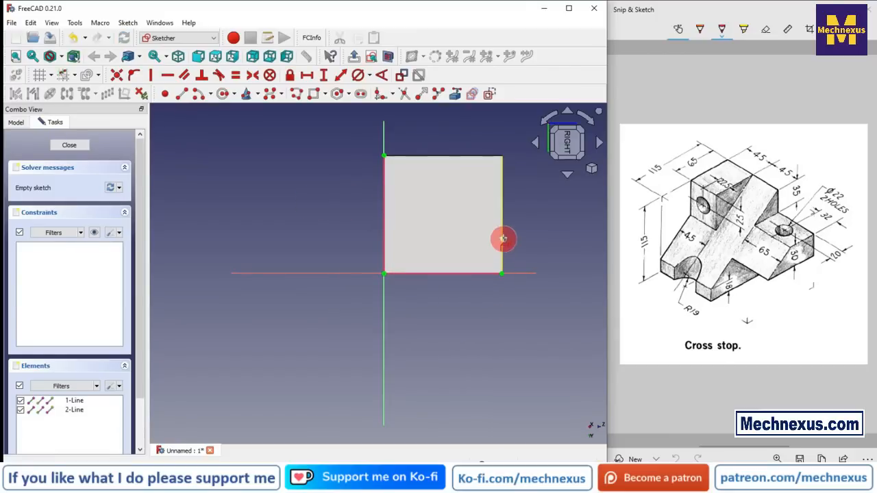
{"action": "left_click", "coordinate": [503, 237]}
{"action": "left_click", "coordinate": [470, 156]}
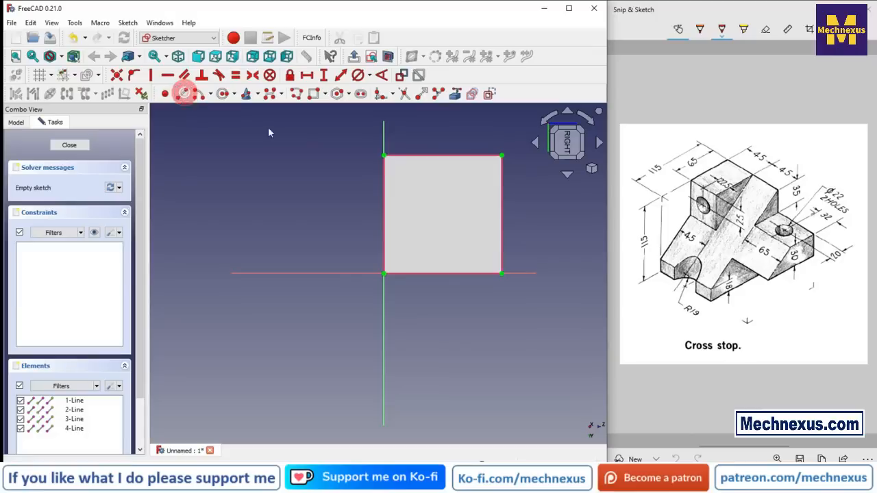
Sketch a diagonal line from the face's edge to its far corner, constraining its free end 18 mm from the origin with a vertical distance
{"action": "left_click", "coordinate": [383, 243]}
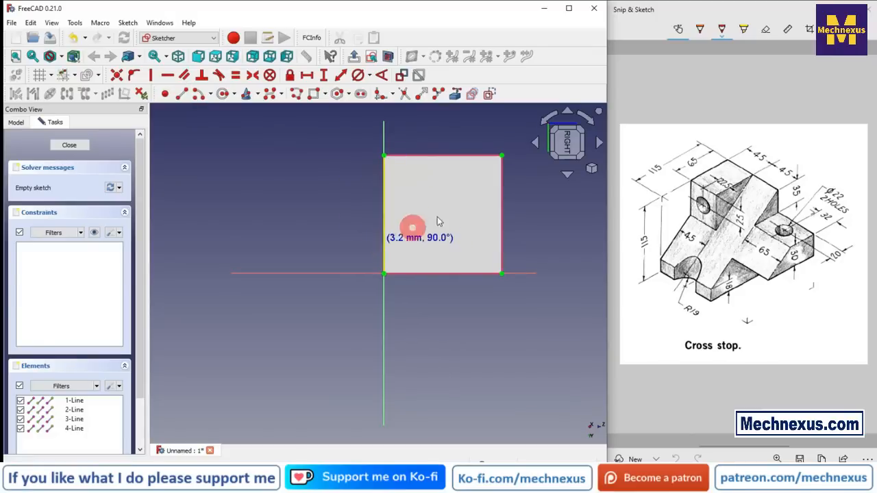
{"action": "left_click", "coordinate": [501, 155]}
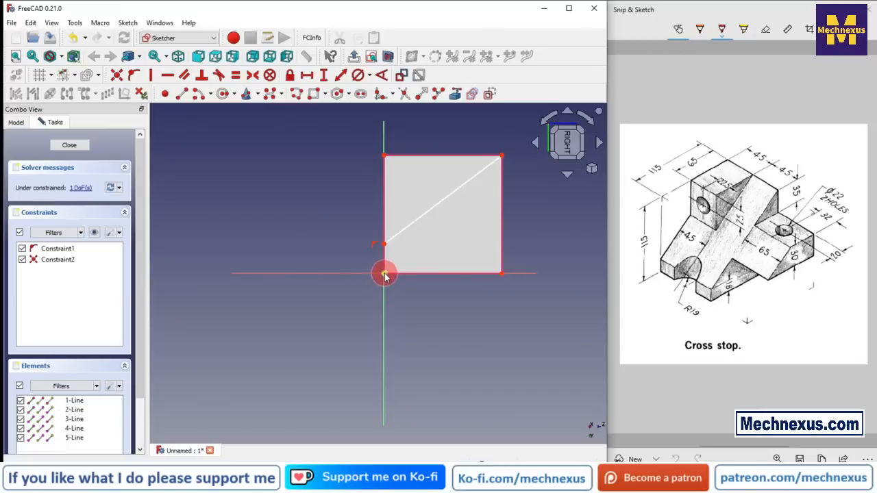
{"action": "left_click", "coordinate": [384, 244]}
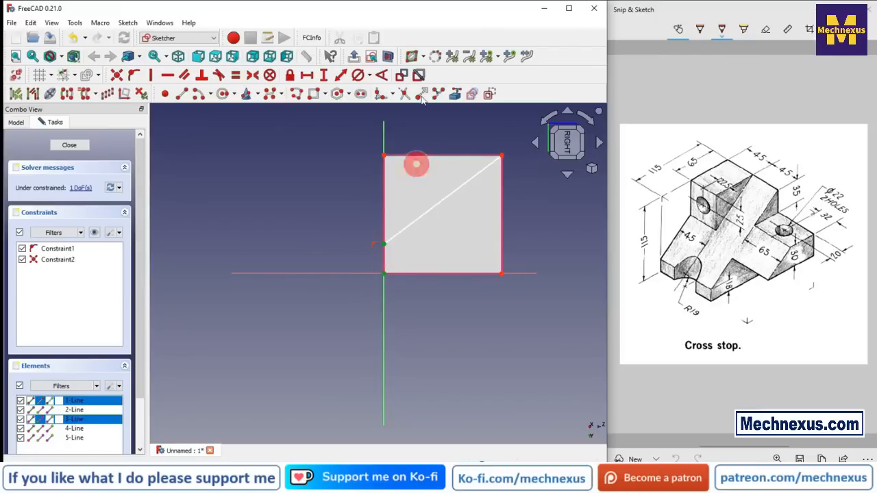
{"action": "left_click", "coordinate": [323, 75]}
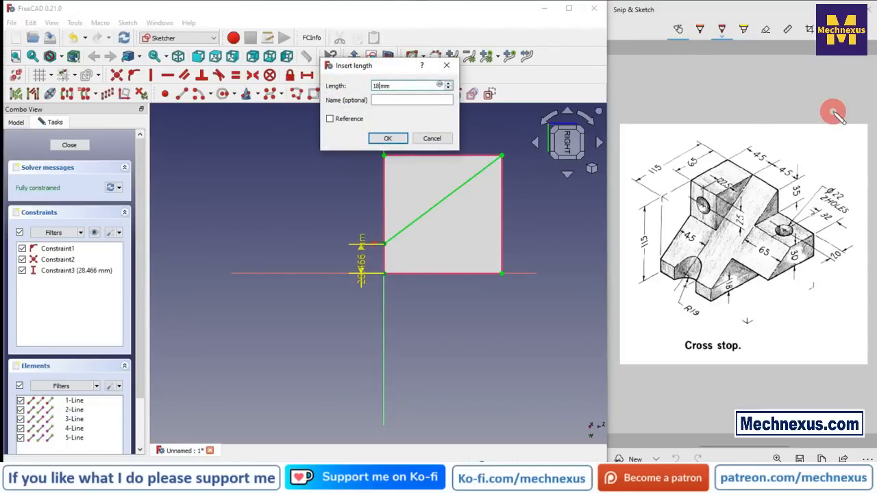
{"action": "key", "text": "Return"}
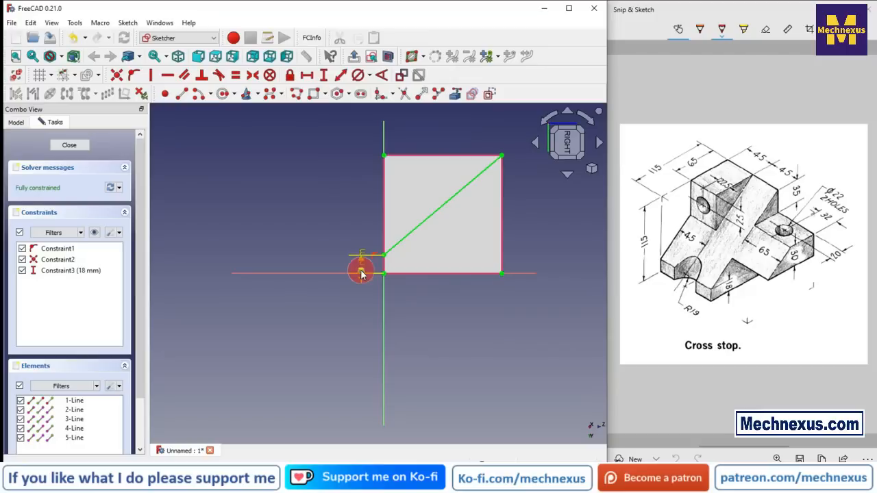
{"action": "left_click_drag", "start_coordinate": [361, 272], "coordinate": [354, 320]}
{"action": "scroll", "coordinate": [486, 281], "scroll_direction": "up", "scroll_amount": 1}
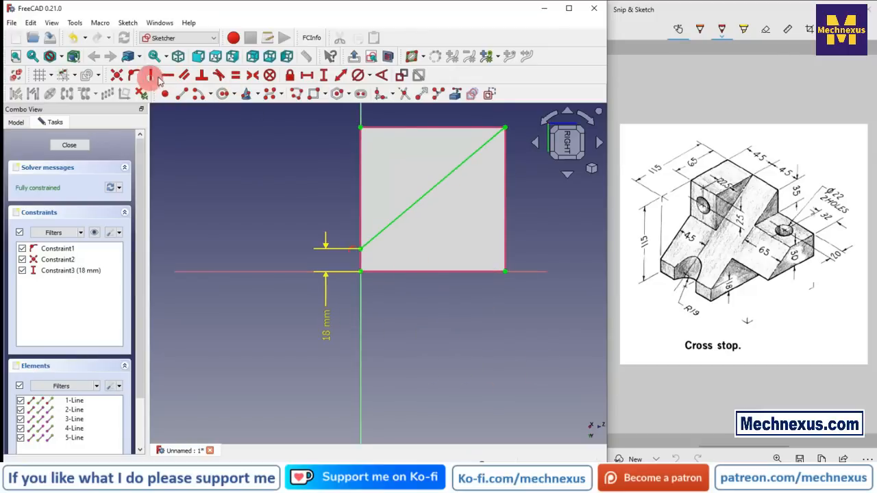
Close the profile into a triangle with two lines along the projected edges and finish the sketch
{"action": "left_click", "coordinate": [178, 94]}
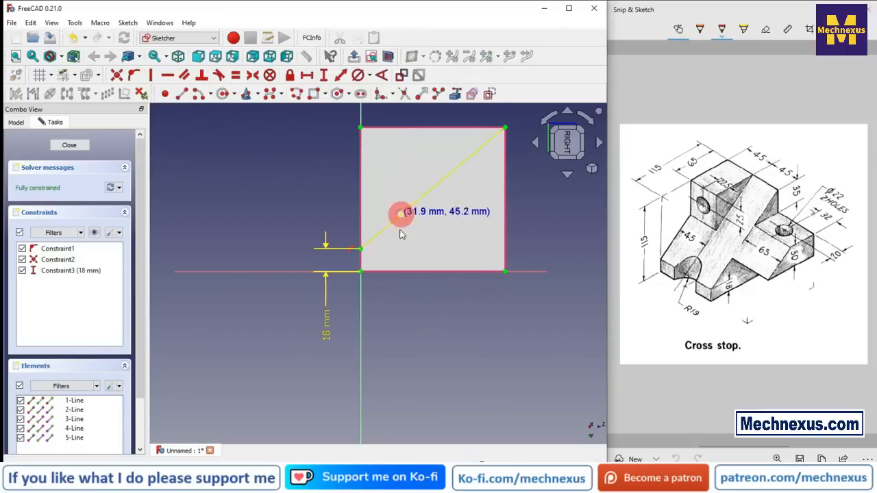
{"action": "left_click", "coordinate": [358, 248]}
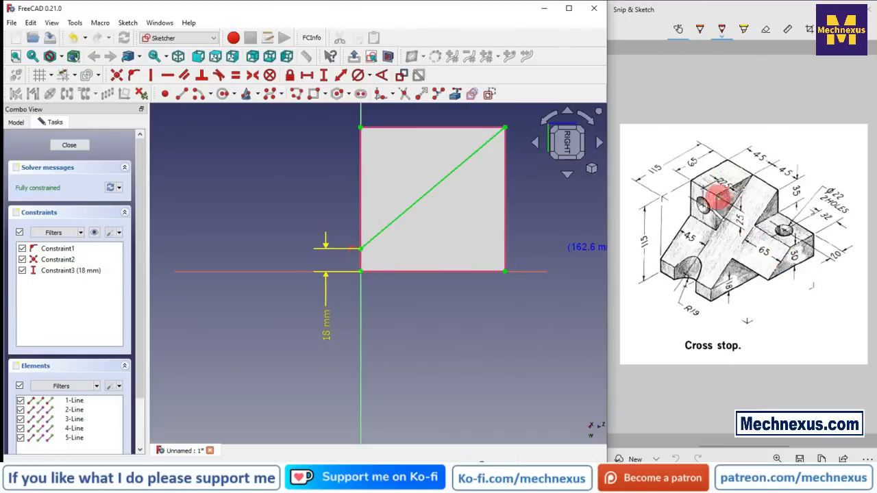
{"action": "left_click", "coordinate": [360, 248]}
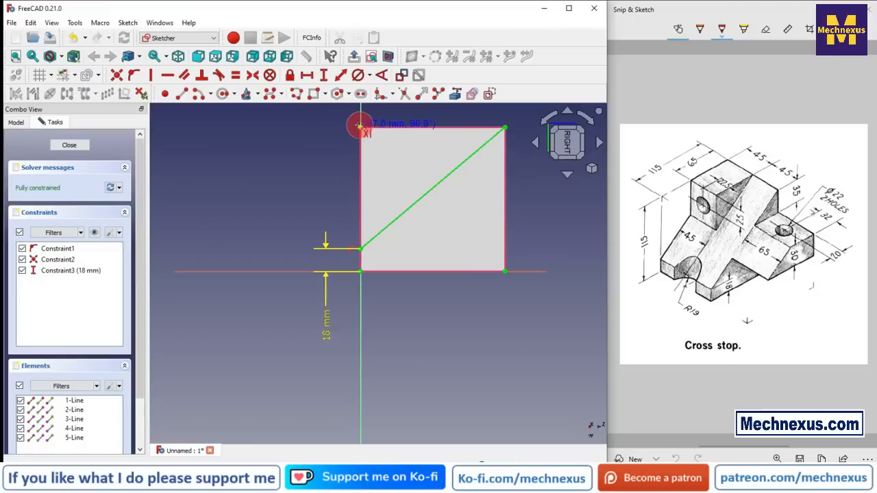
{"action": "left_click", "coordinate": [361, 128]}
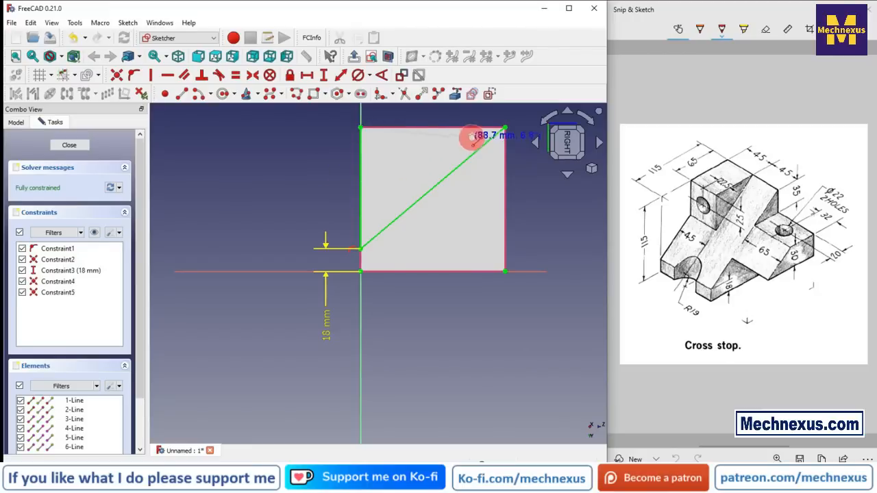
{"action": "left_click", "coordinate": [505, 129]}
{"action": "scroll", "coordinate": [406, 176], "scroll_direction": "down", "scroll_amount": 2}
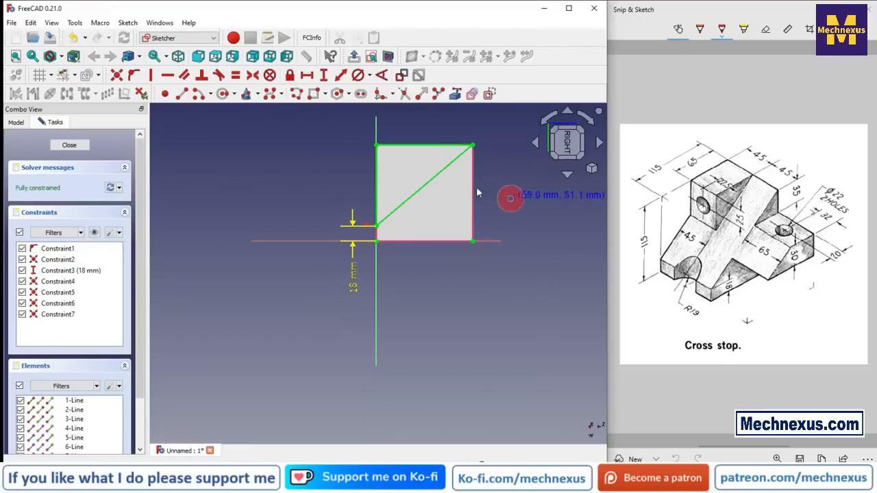
{"action": "left_click", "coordinate": [65, 146]}
{"action": "left_click", "coordinate": [452, 194]}
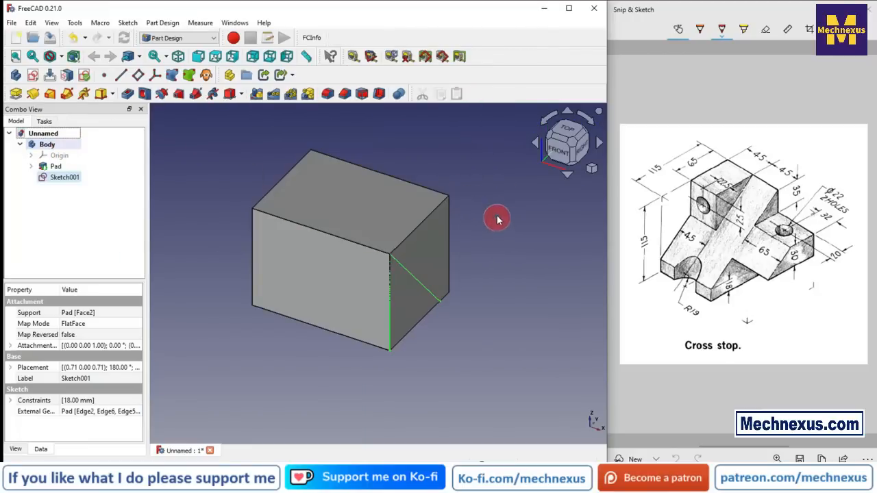
Delete the triangular sketch from the block's right side face
{"action": "left_click", "coordinate": [592, 169]}
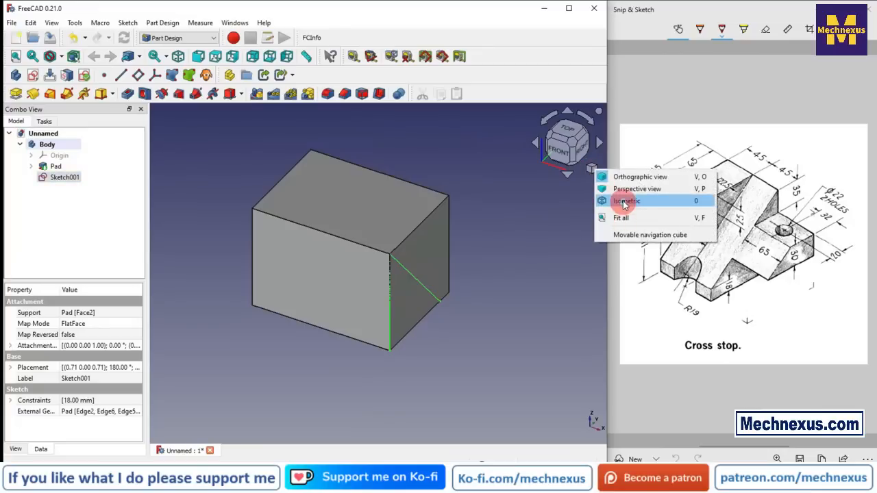
{"action": "left_click", "coordinate": [623, 200]}
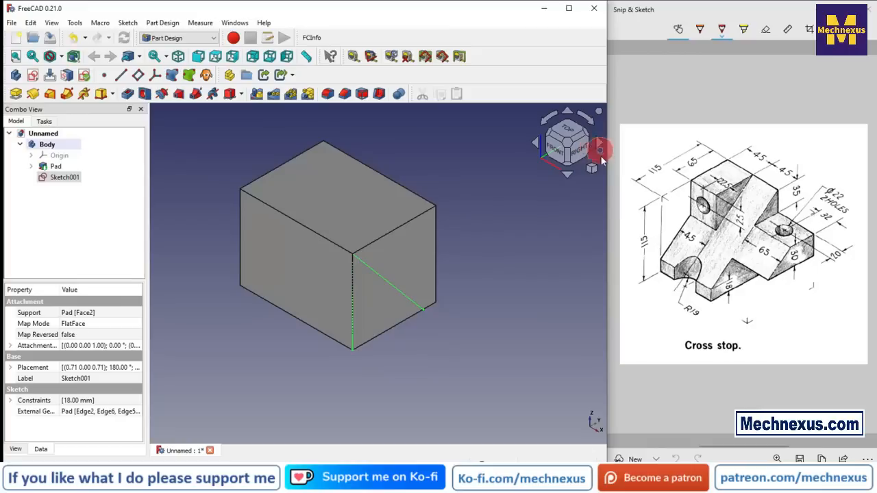
{"action": "right_click", "coordinate": [59, 177]}
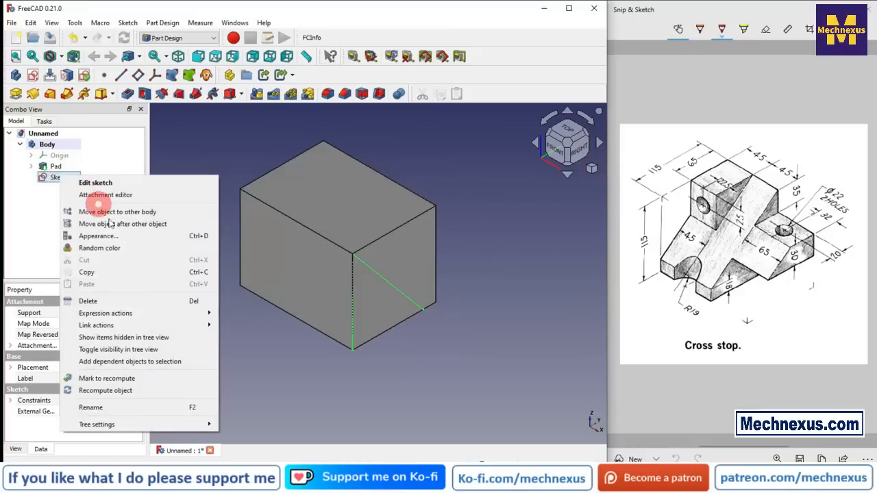
{"action": "left_click", "coordinate": [88, 300]}
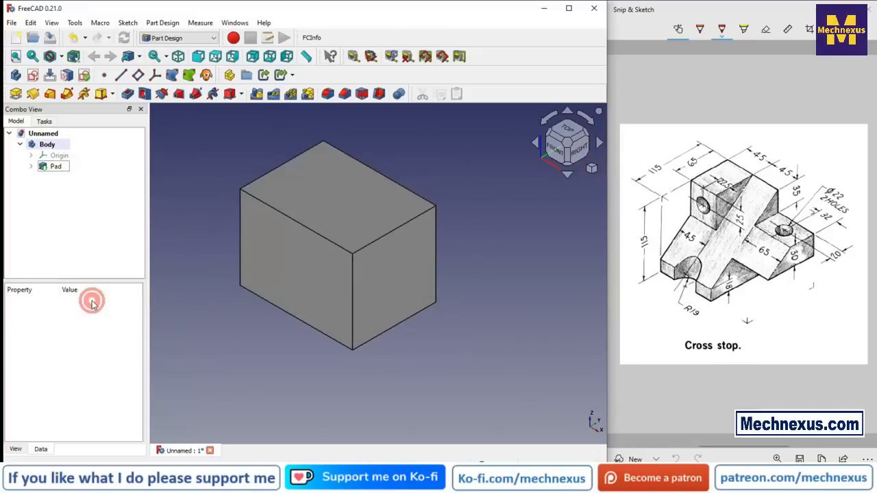
Start a new sketch on the block's right side face
{"action": "left_click", "coordinate": [403, 266]}
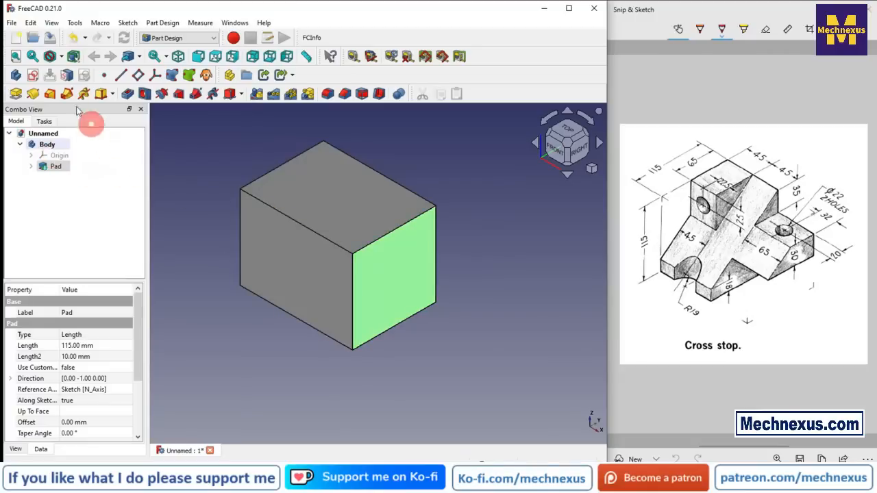
{"action": "left_click", "coordinate": [35, 76]}
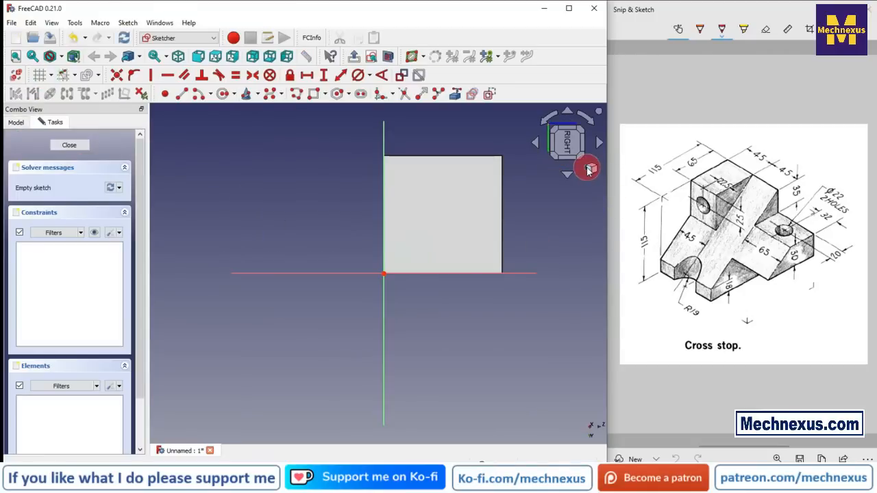
{"action": "left_click", "coordinate": [590, 169]}
{"action": "left_click", "coordinate": [596, 199]}
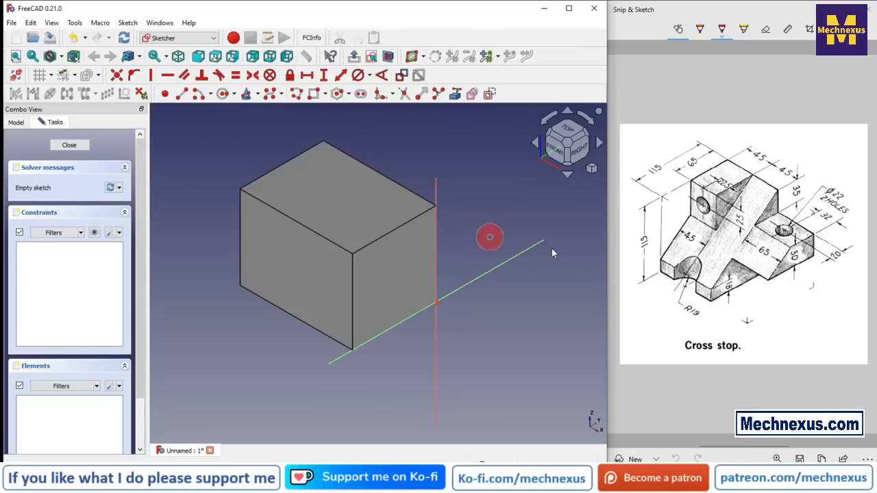
Project the four edges of the right side face into the new sketch as external geometry
{"action": "left_click", "coordinate": [455, 94]}
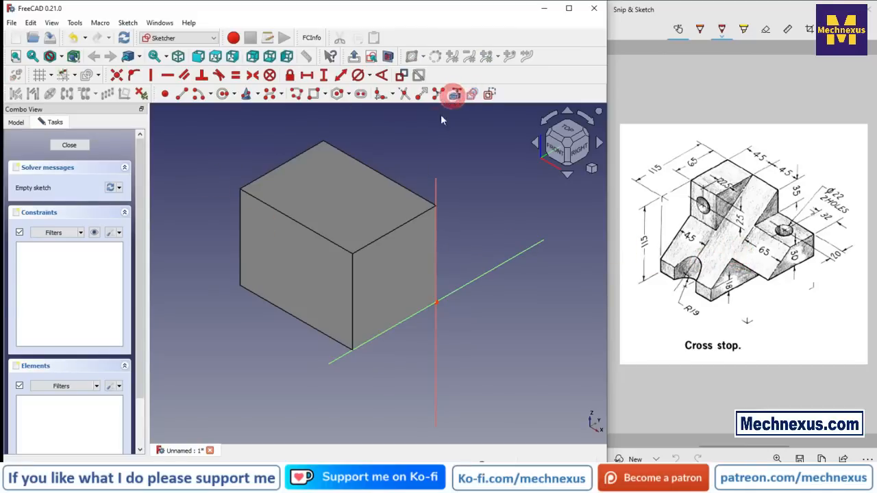
{"action": "left_click", "coordinate": [416, 217]}
{"action": "left_click", "coordinate": [352, 274]}
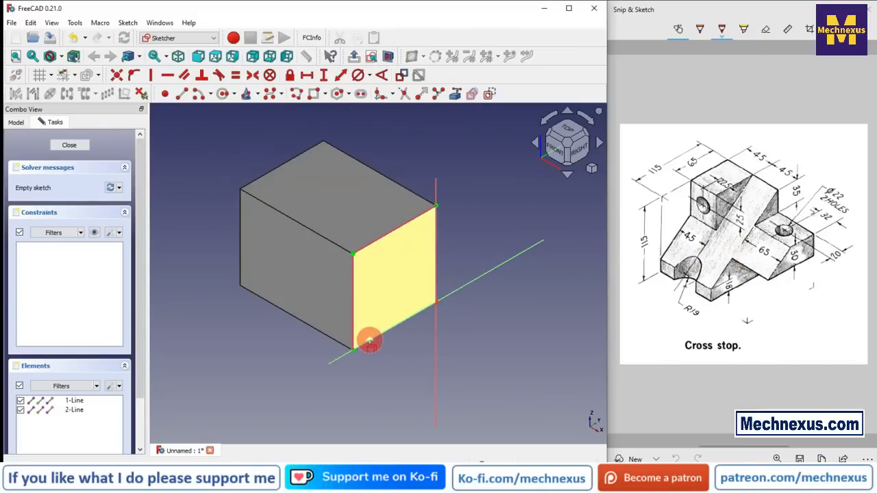
{"action": "left_click", "coordinate": [368, 341]}
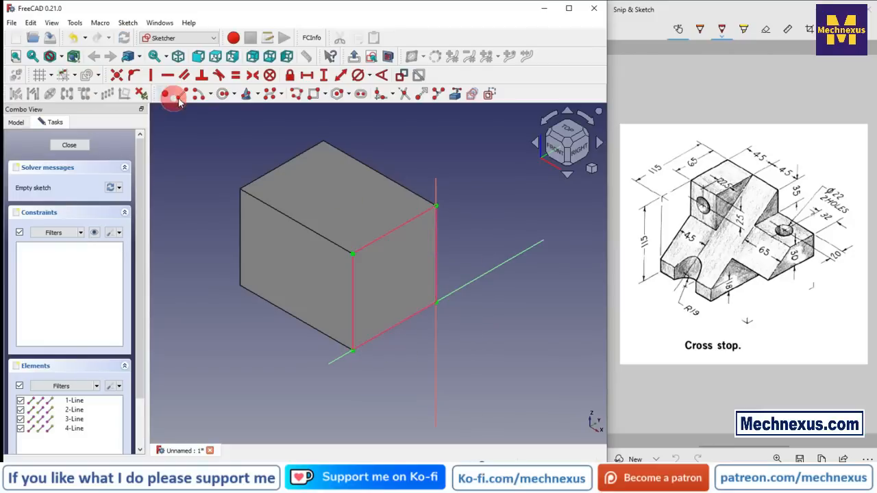
Draw a sloped line from the lower part of the face's front vertical edge to its upper rear corner
{"action": "left_click", "coordinate": [353, 318]}
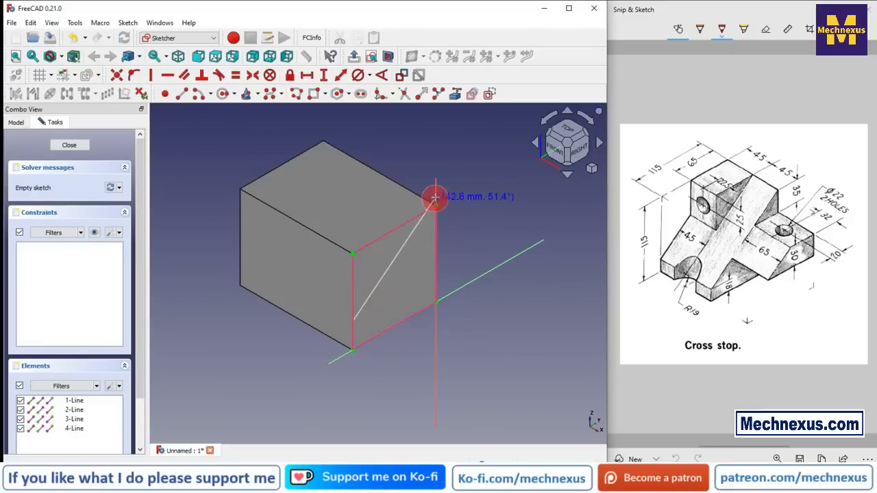
{"action": "left_click", "coordinate": [436, 207]}
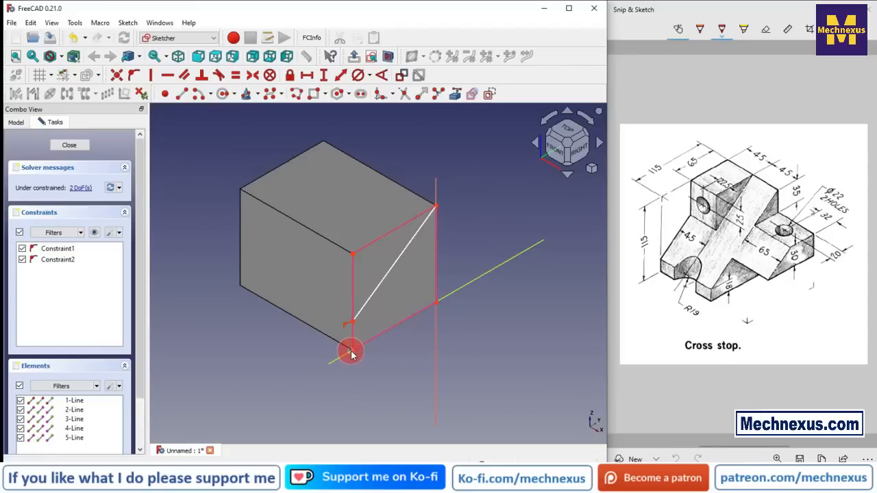
{"action": "left_click", "coordinate": [572, 147]}
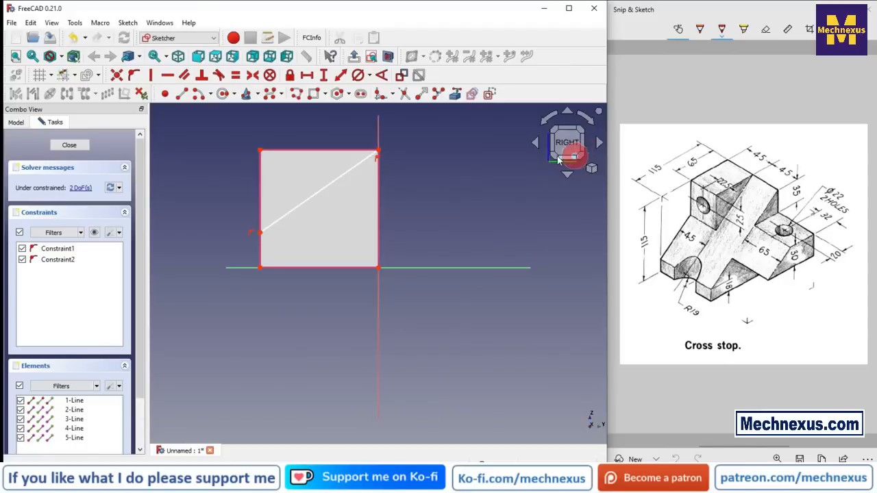
{"action": "scroll", "coordinate": [285, 186], "scroll_direction": "up", "scroll_amount": 2}
{"action": "left_click", "coordinate": [323, 75]}
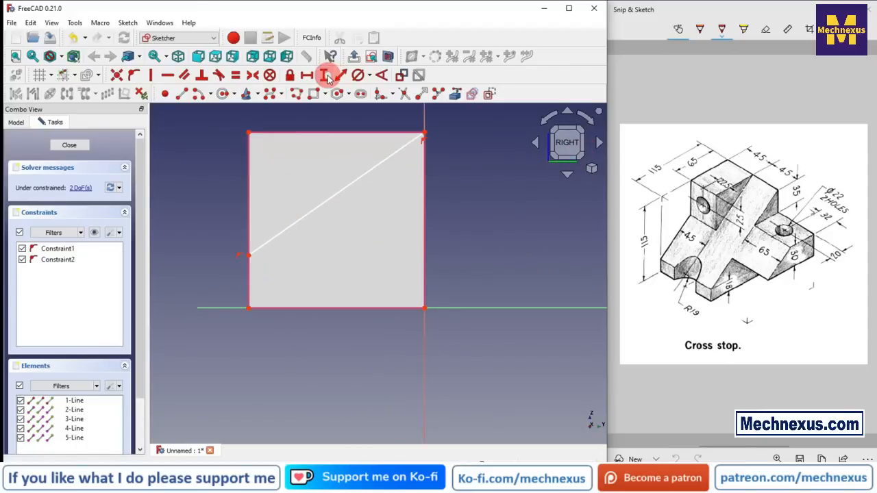
{"action": "left_click", "coordinate": [248, 308]}
{"action": "left_click", "coordinate": [250, 258]}
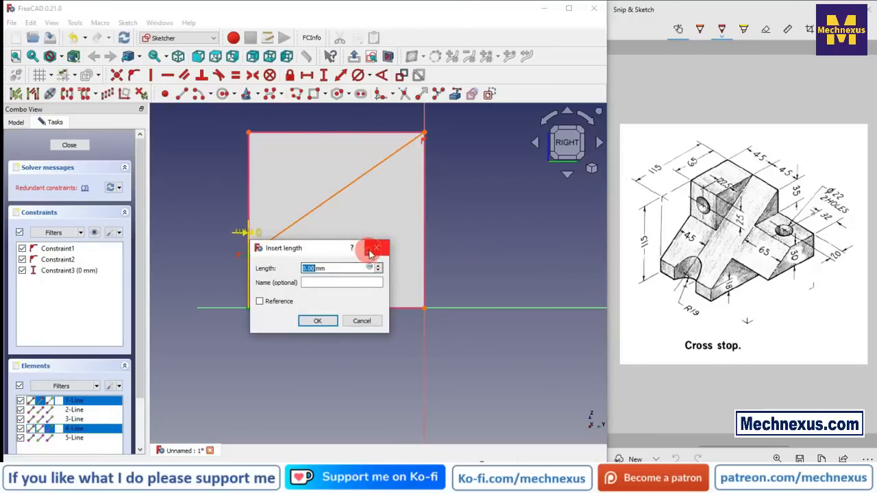
{"action": "left_click", "coordinate": [376, 250]}
{"action": "left_click", "coordinate": [325, 75]}
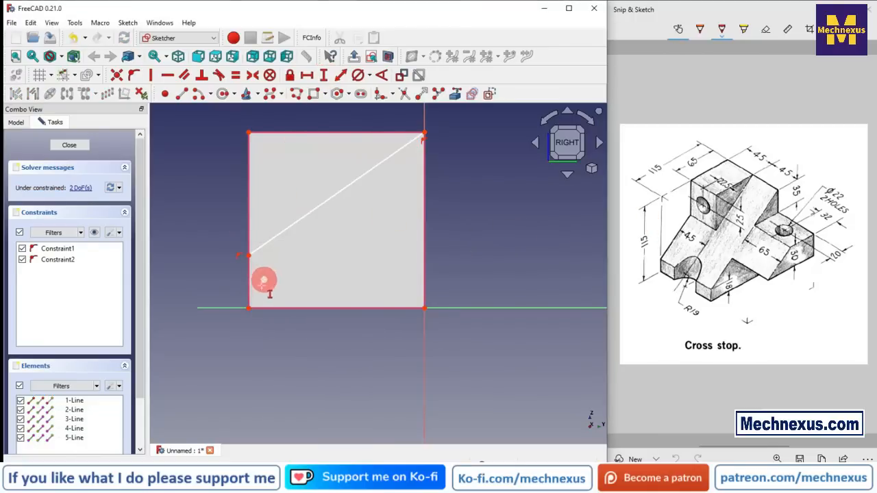
{"action": "left_click", "coordinate": [250, 258]}
{"action": "left_click", "coordinate": [244, 296]}
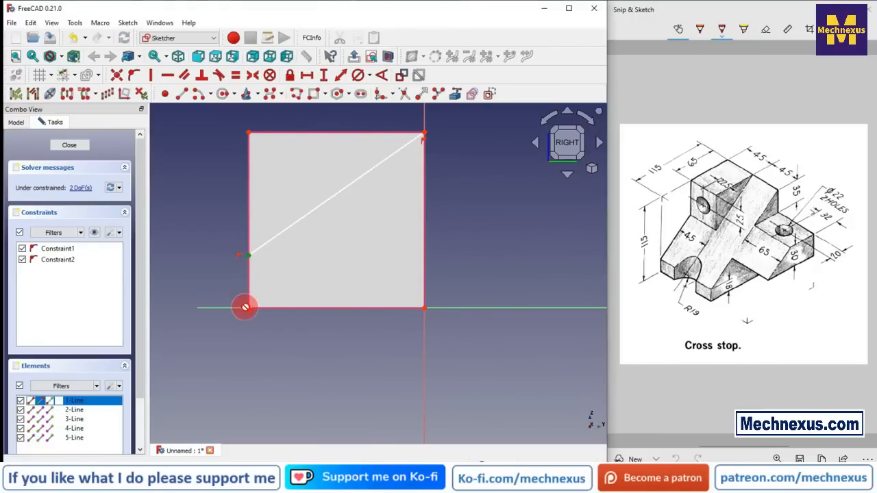
{"action": "left_click", "coordinate": [247, 308]}
{"action": "left_click", "coordinate": [375, 301]}
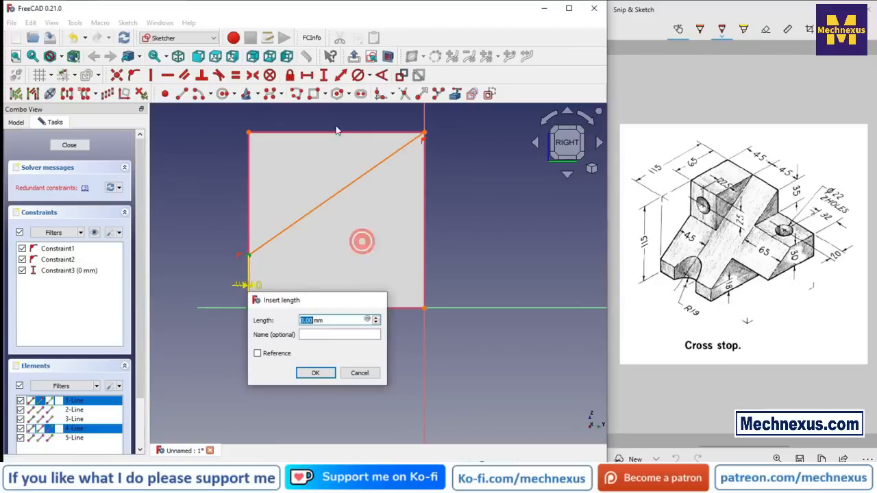
Constrain the sloped line's lower end 18 mm above the face's lower front corner using a horizontal distance constraint
{"action": "left_click", "coordinate": [322, 75]}
{"action": "left_click", "coordinate": [249, 255]}
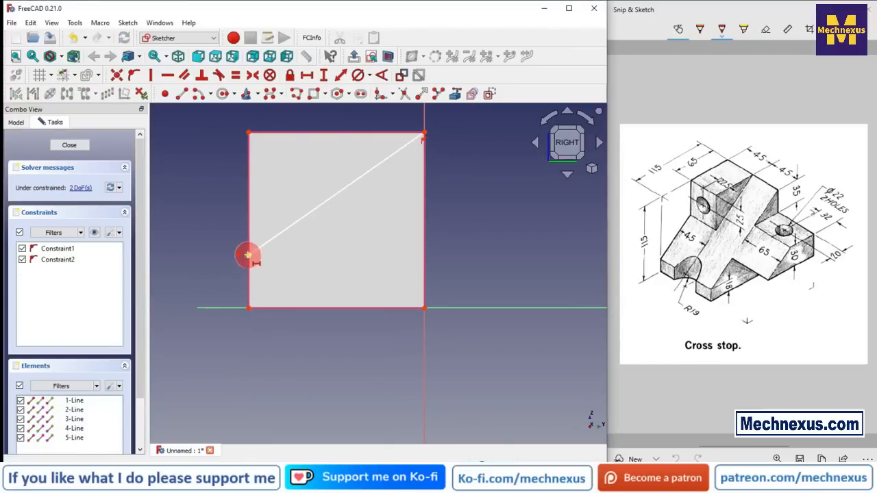
{"action": "left_click", "coordinate": [248, 309]}
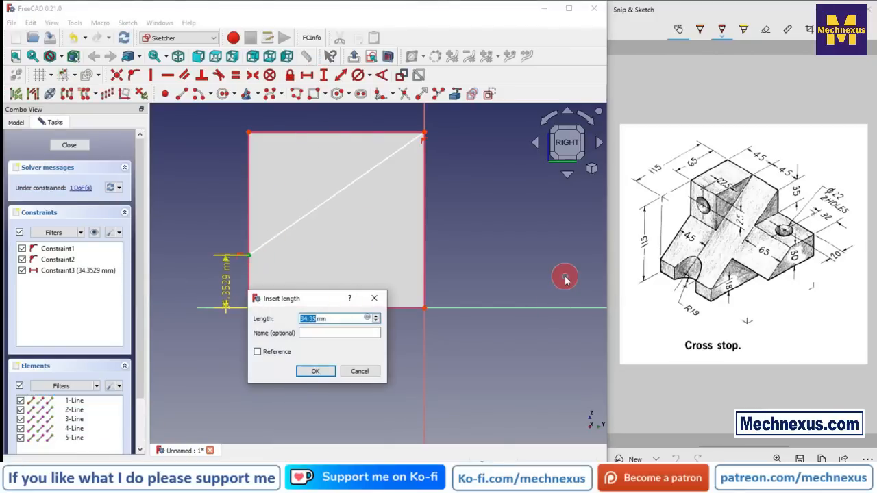
{"action": "type", "text": "18"}
{"action": "key", "text": "Return"}
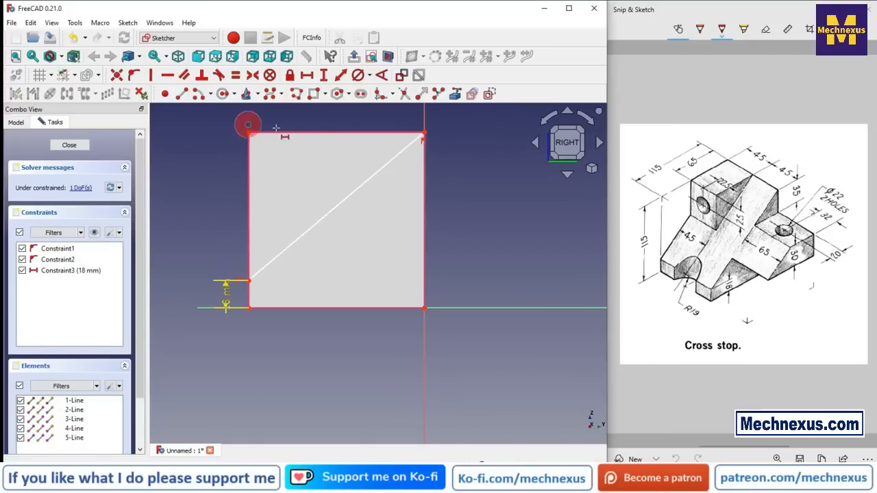
Draw two lines closing the triangle from the sloped line's lower end through the face's upper front corner to its upper rear corner
{"action": "left_click", "coordinate": [180, 94]}
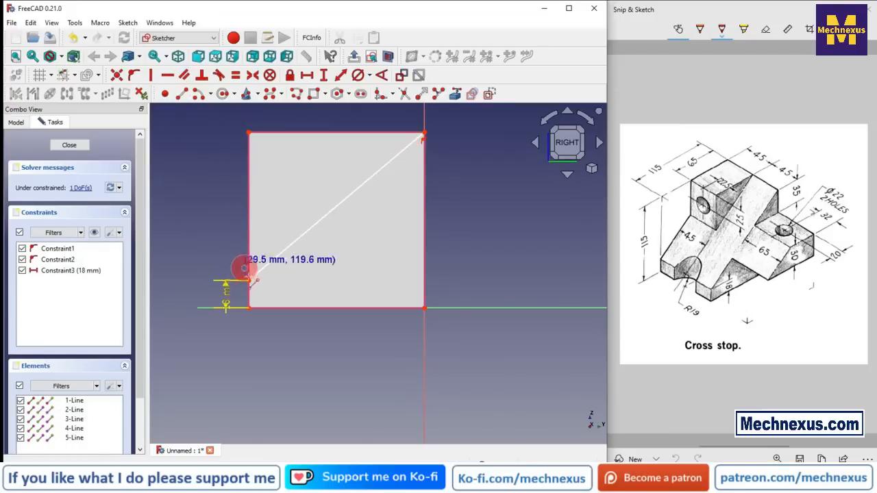
{"action": "left_click", "coordinate": [249, 281]}
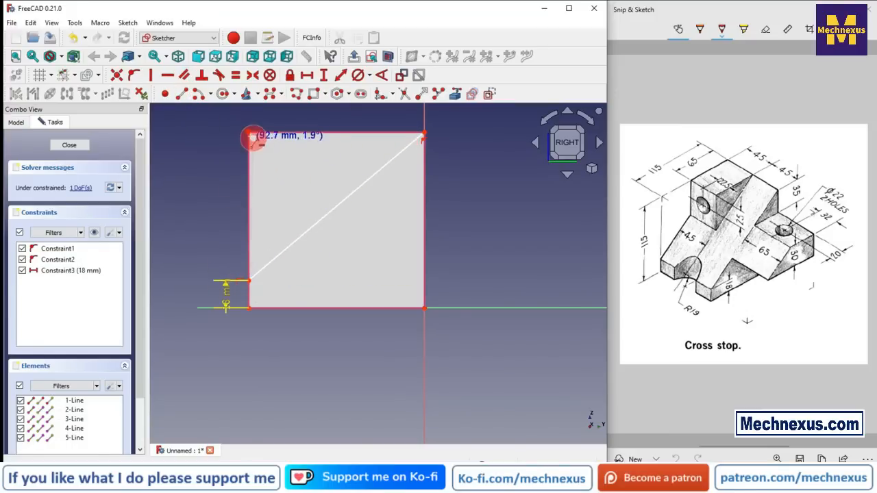
{"action": "left_click", "coordinate": [248, 132]}
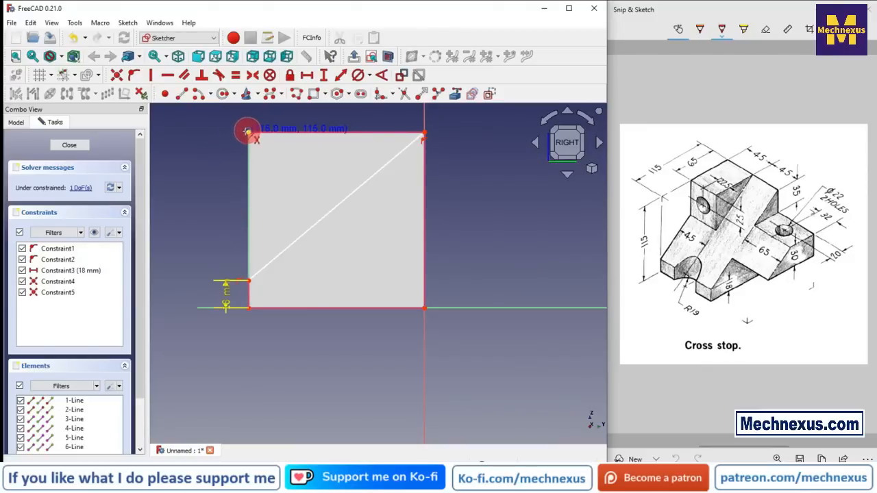
{"action": "left_click", "coordinate": [248, 133]}
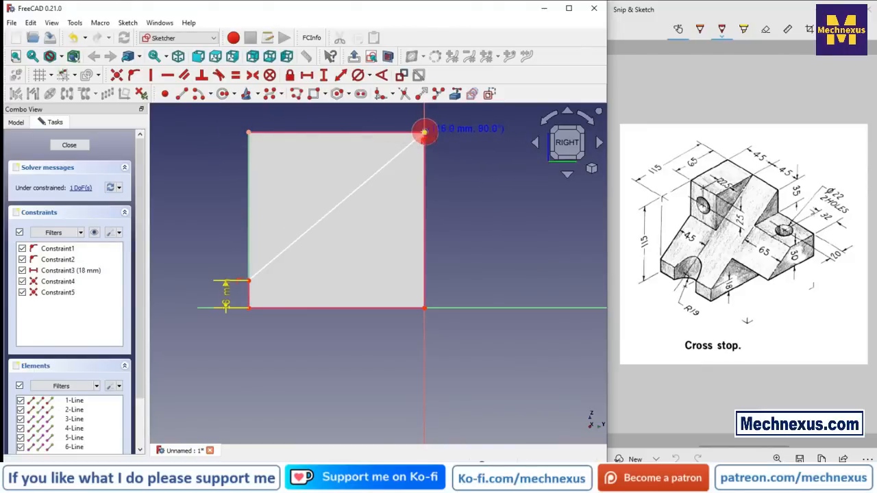
{"action": "left_click", "coordinate": [424, 132]}
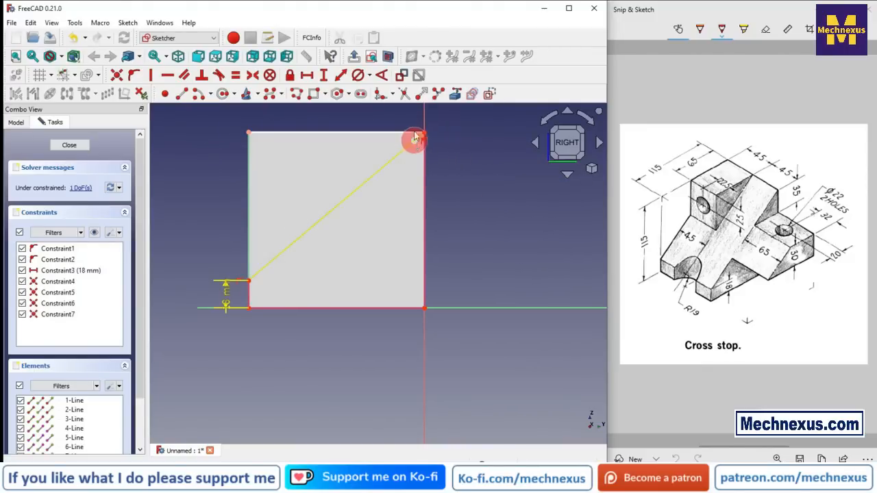
Constrain the triangle's upper rear corner onto the projected rear vertical edge using a point-on-object constraint and close the sketch
{"action": "scroll", "coordinate": [485, 182], "scroll_direction": "up", "scroll_amount": 3}
{"action": "left_click_drag", "start_coordinate": [440, 151], "coordinate": [473, 170]}
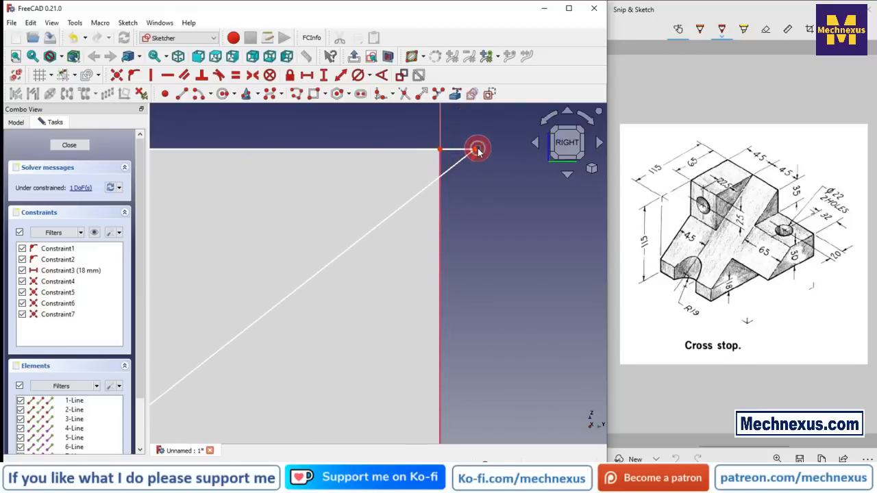
{"action": "left_click", "coordinate": [442, 182]}
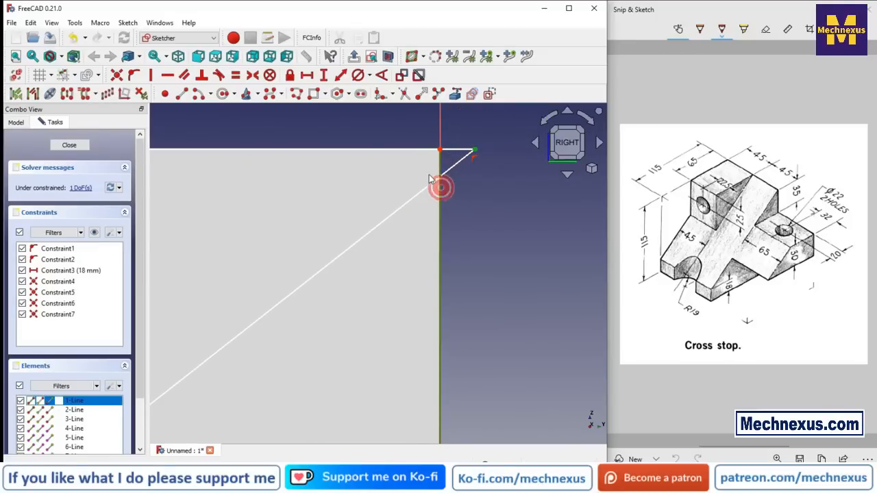
{"action": "left_click", "coordinate": [137, 77]}
{"action": "left_click", "coordinate": [478, 158]}
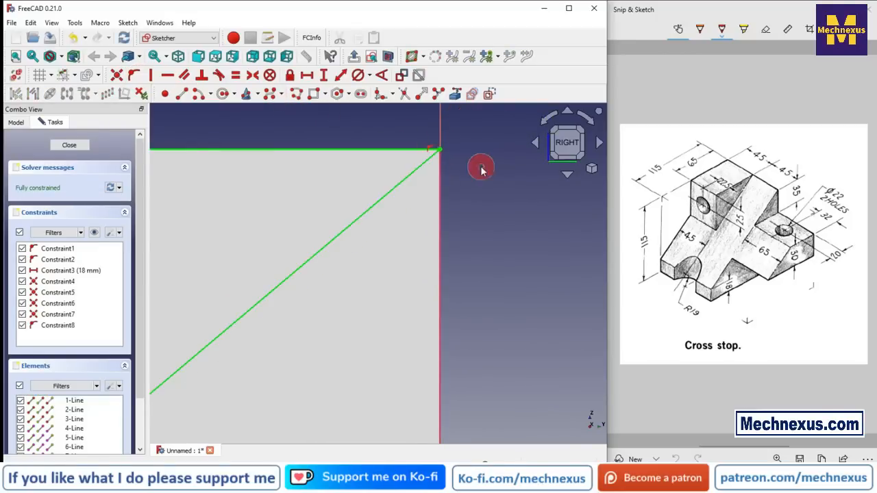
{"action": "left_click", "coordinate": [69, 146]}
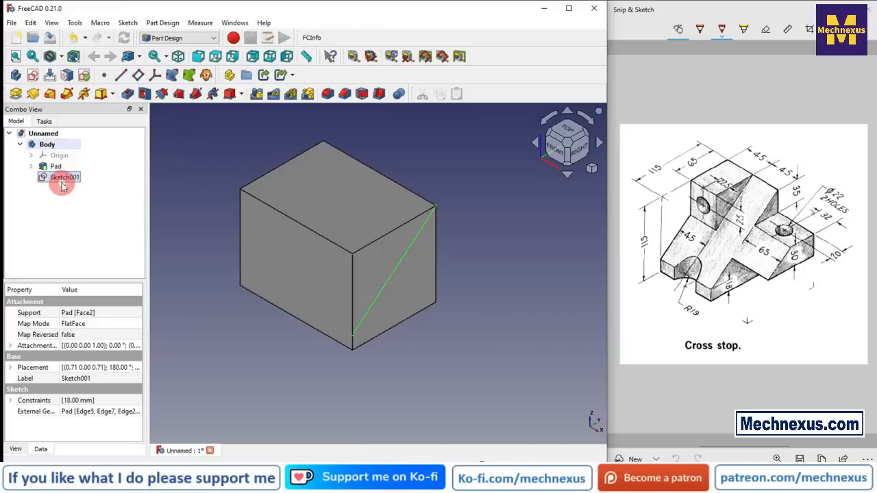
Pocket the triangular sketch with type Through all to cut the block's sloped face
{"action": "left_click", "coordinate": [127, 94]}
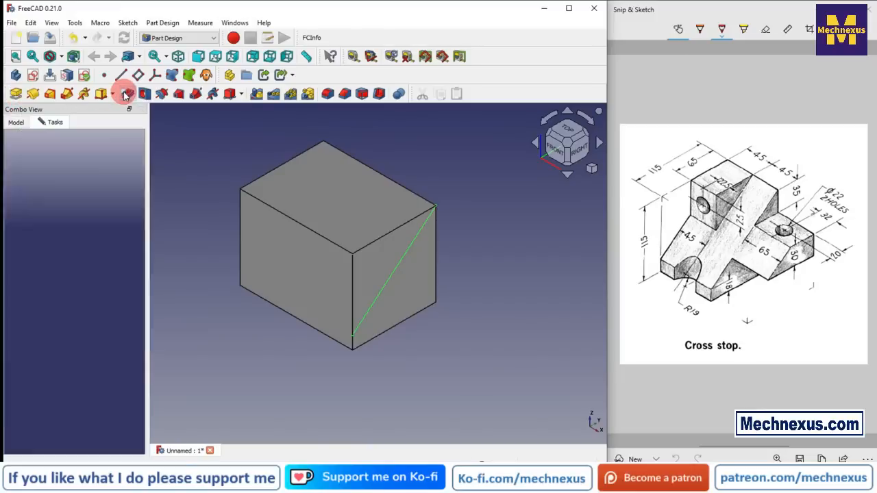
{"action": "left_click", "coordinate": [82, 187]}
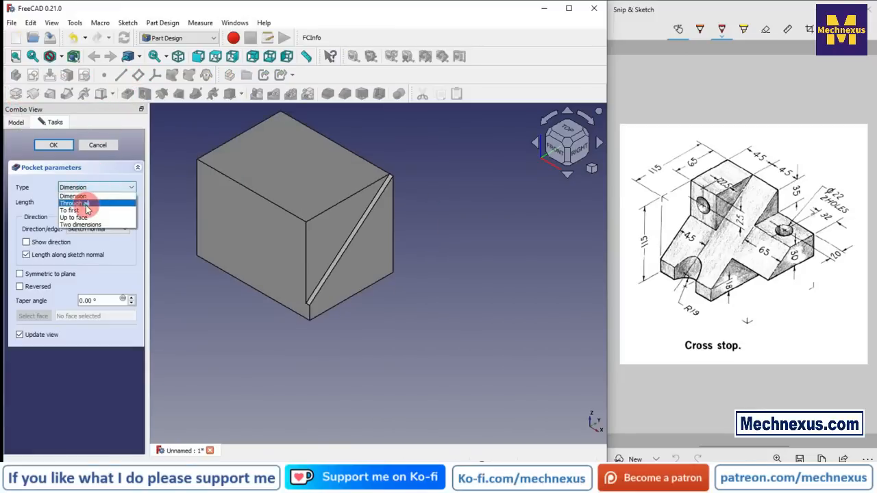
{"action": "left_click", "coordinate": [85, 204]}
{"action": "scroll", "coordinate": [503, 341], "scroll_direction": "down", "scroll_amount": 1}
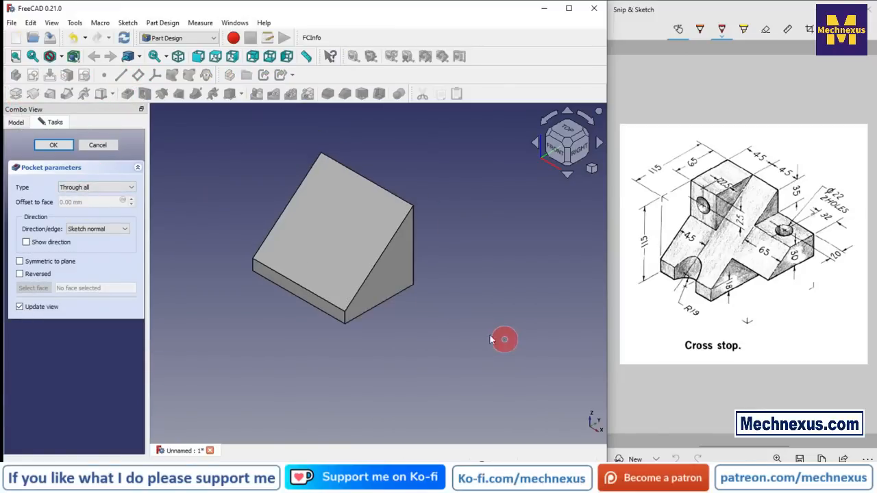
{"action": "left_click", "coordinate": [47, 145]}
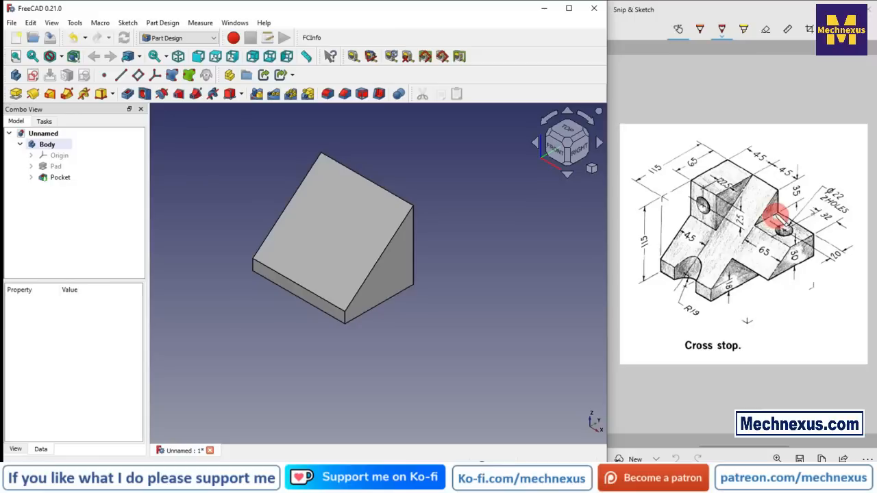
Start a new sketch on the wedge's right side face and project its rear vertical and sloped edges as external geometry
{"action": "left_click", "coordinate": [393, 277]}
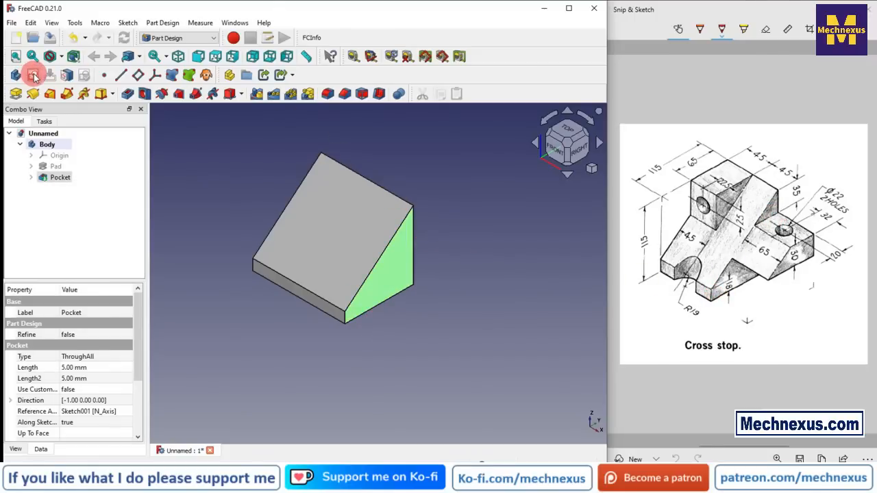
{"action": "left_click", "coordinate": [33, 75]}
{"action": "left_click", "coordinate": [591, 169]}
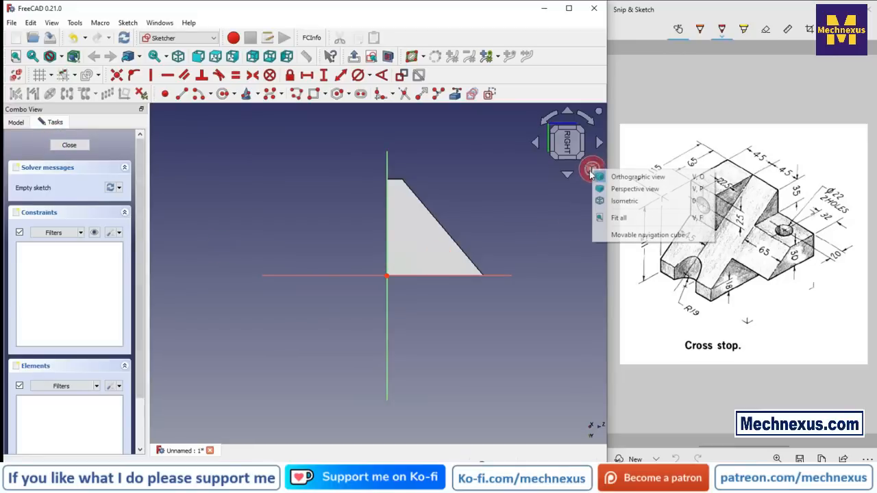
{"action": "left_click", "coordinate": [620, 200]}
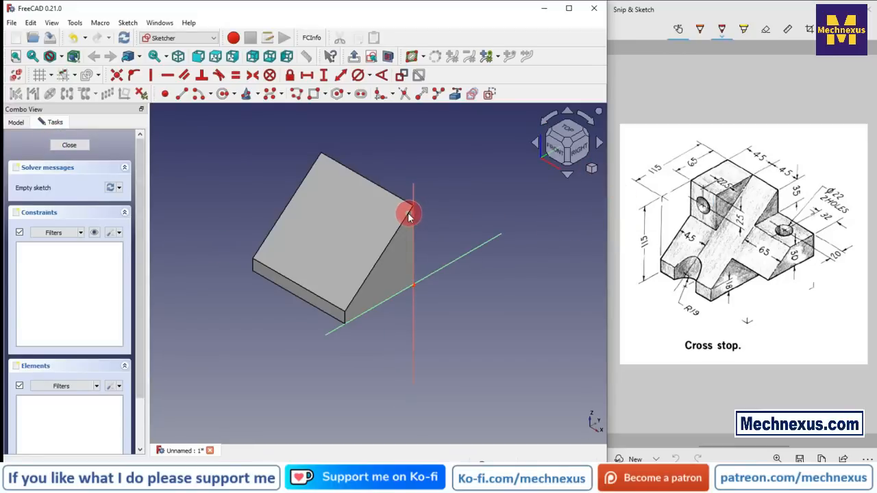
{"action": "scroll", "coordinate": [409, 216], "scroll_direction": "up", "scroll_amount": 2}
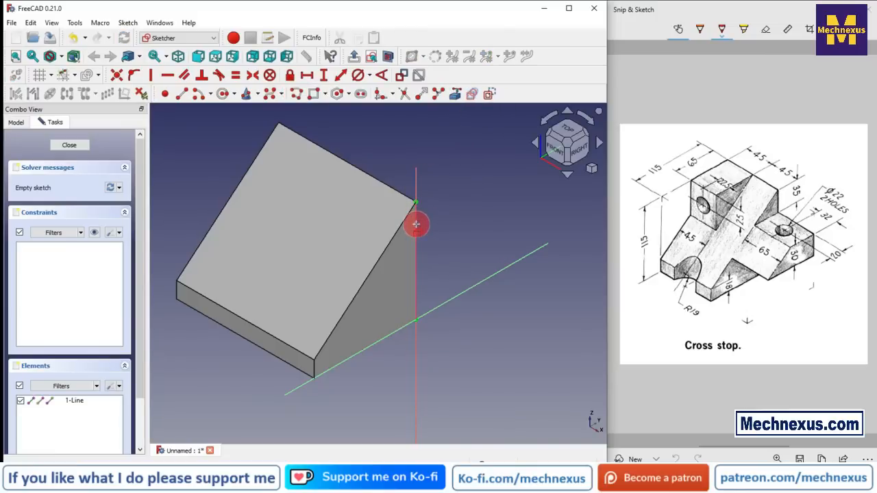
{"action": "left_click", "coordinate": [398, 229]}
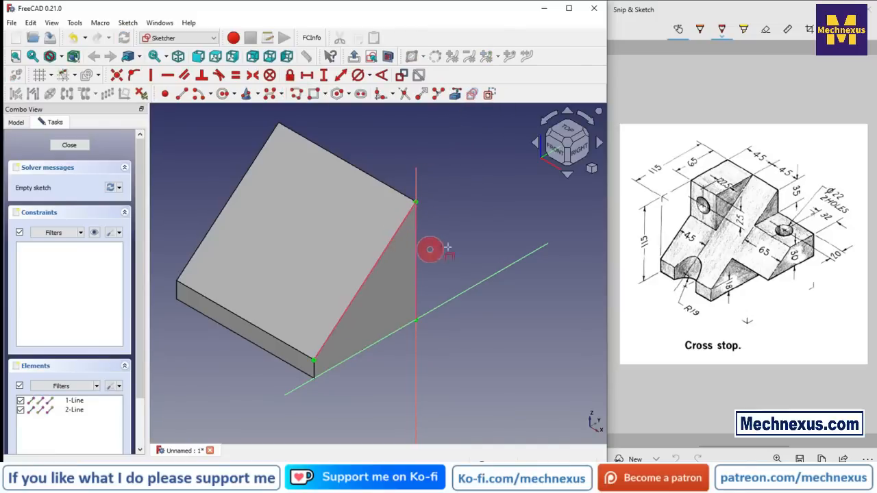
Draw a roughly level line from the middle of the projected sloped edge to the rear vertical edge
{"action": "left_click", "coordinate": [182, 93]}
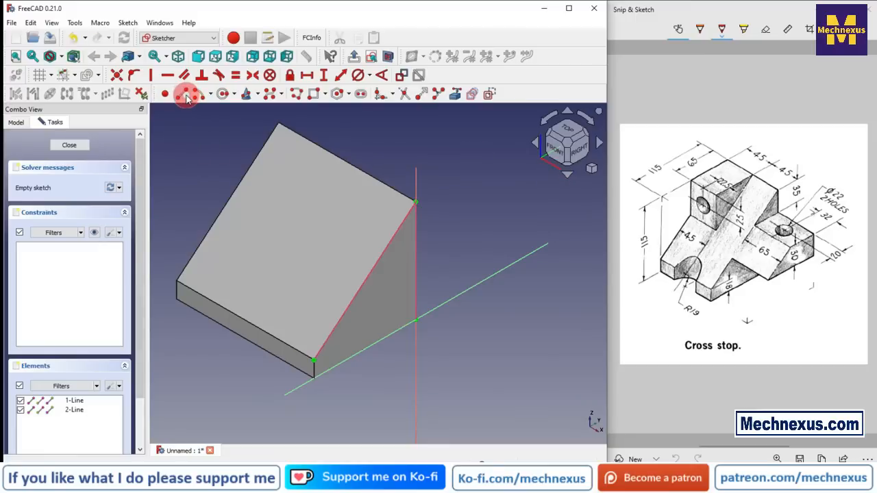
{"action": "left_click", "coordinate": [358, 291]}
{"action": "left_click", "coordinate": [416, 255]}
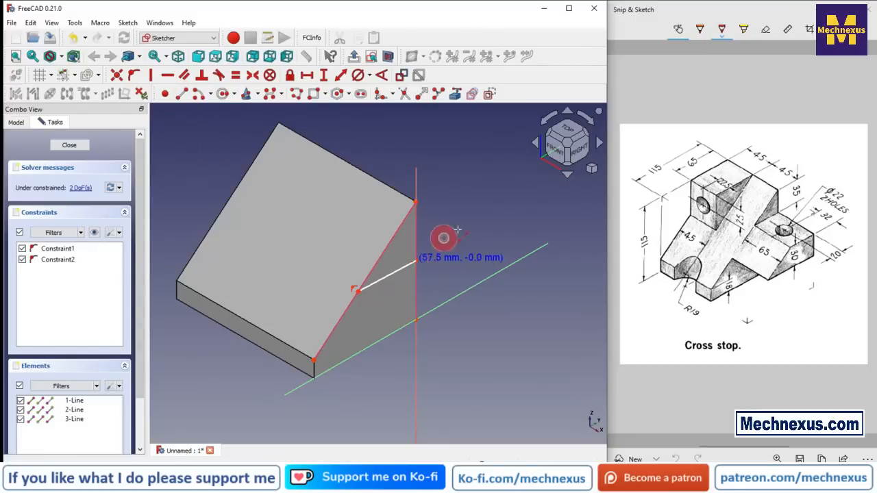
{"action": "left_click", "coordinate": [581, 150]}
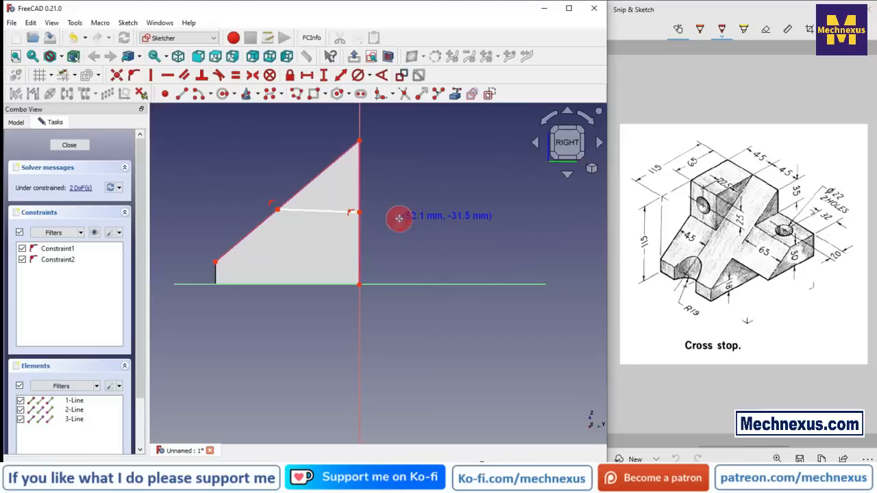
Try to level the new line with a horizontal constraint, and undo that constraint
{"action": "left_click", "coordinate": [334, 214]}
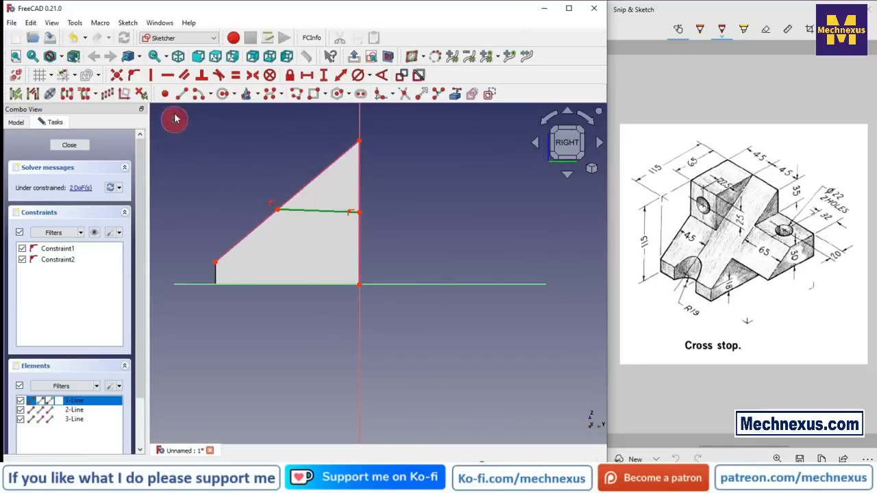
{"action": "left_click", "coordinate": [167, 74]}
{"action": "left_click", "coordinate": [237, 215]}
{"action": "left_click", "coordinate": [346, 255]}
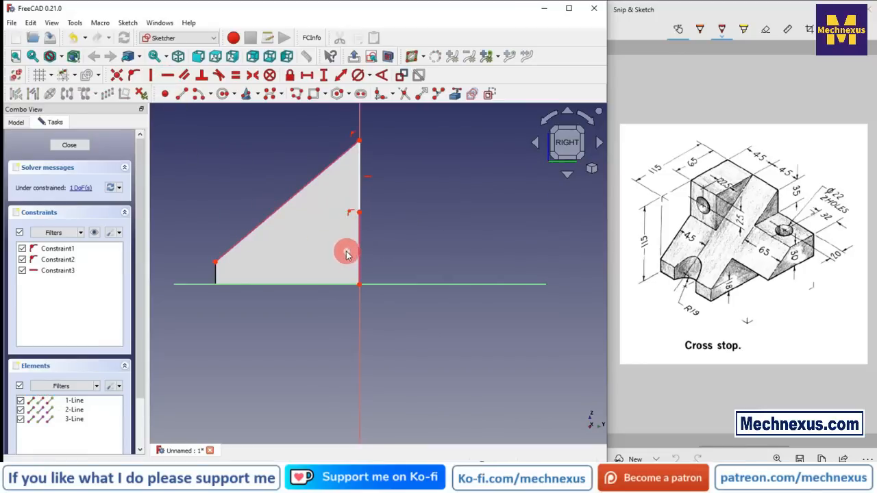
Apply a vertical constraint to the new line between the sloped edge and the rear edge
{"action": "left_click", "coordinate": [158, 78]}
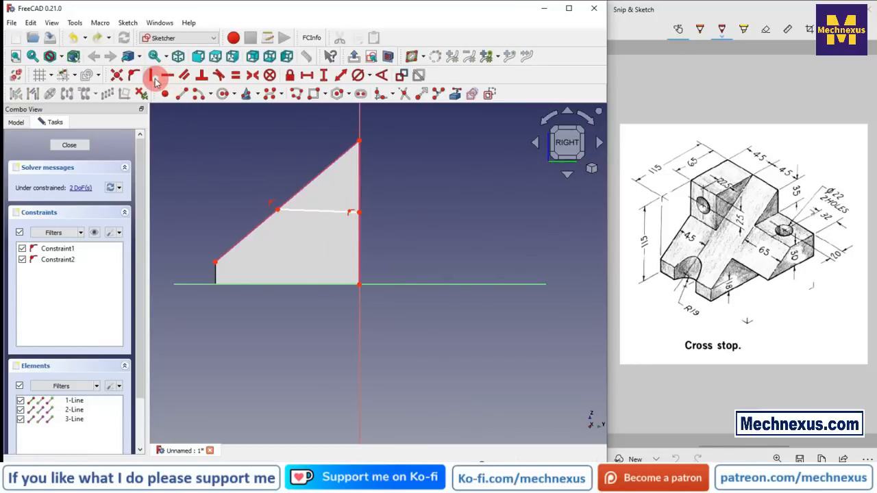
{"action": "left_click", "coordinate": [328, 219]}
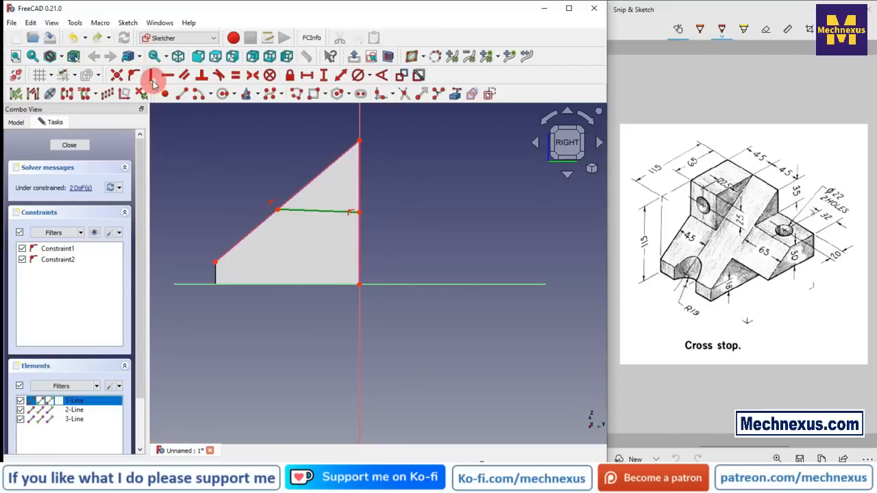
{"action": "left_click", "coordinate": [151, 76]}
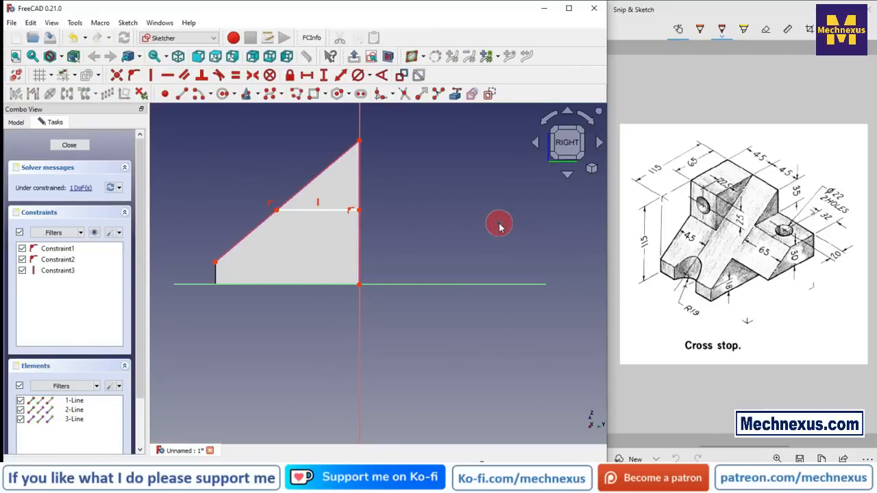
Try to dimension the line's rear end from the face's upper corner using a vertical distance constraint
{"action": "left_click", "coordinate": [777, 196]}
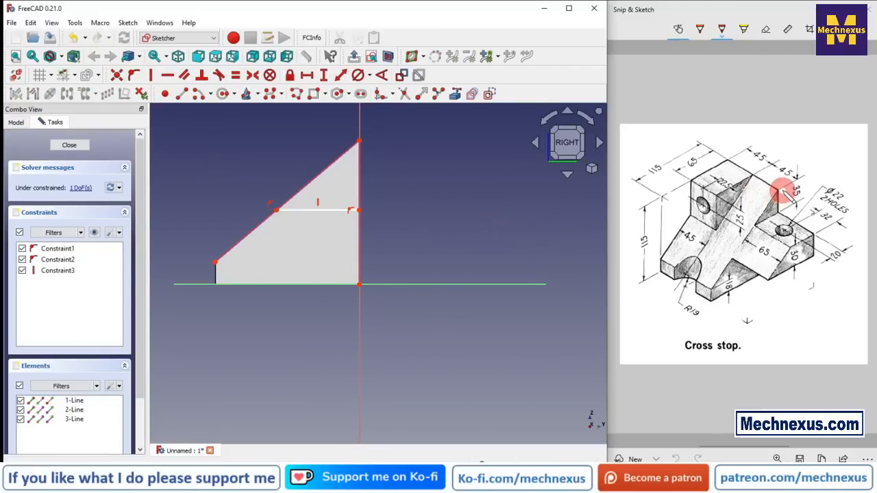
{"action": "left_click", "coordinate": [388, 212]}
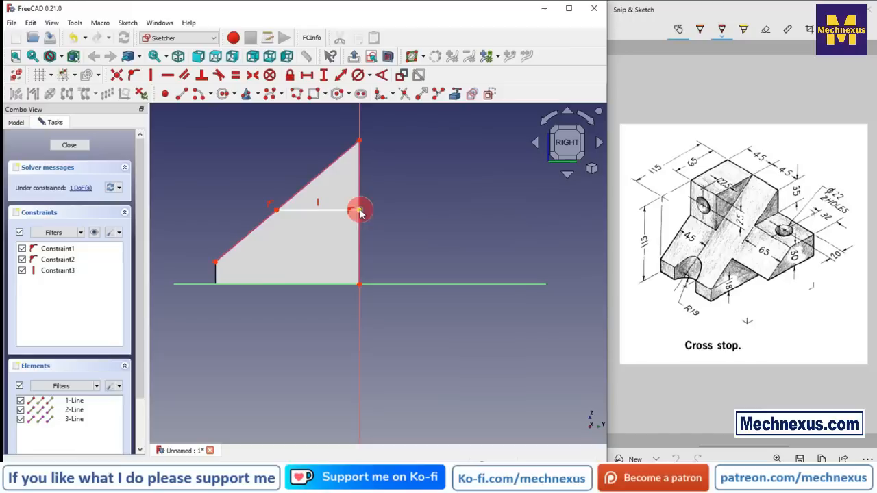
{"action": "left_click", "coordinate": [360, 212]}
{"action": "left_click", "coordinate": [361, 140]}
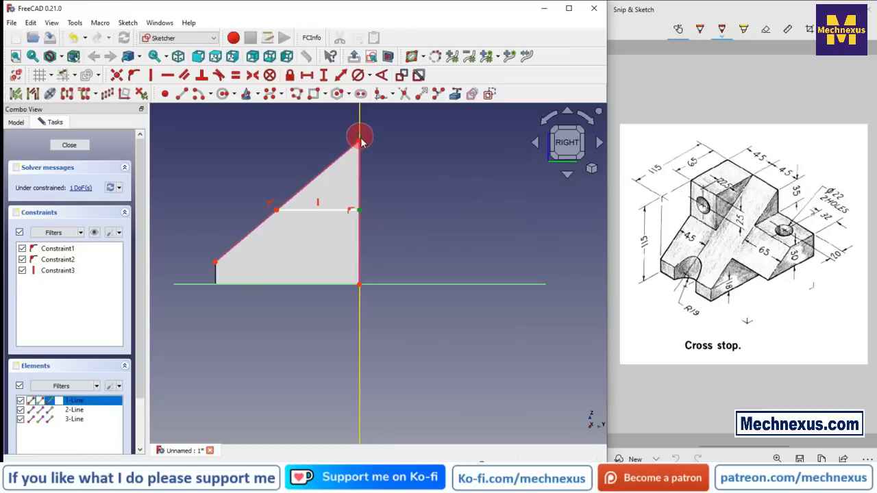
{"action": "left_click", "coordinate": [323, 75]}
{"action": "left_click", "coordinate": [438, 141]}
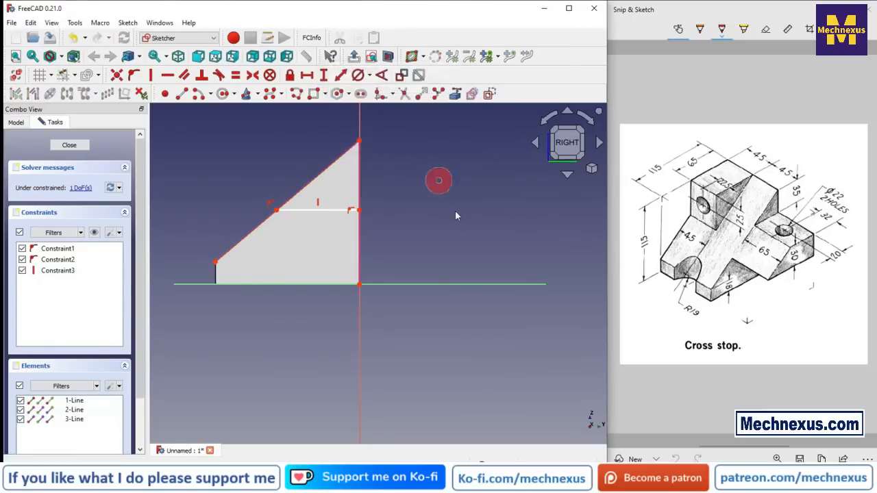
Constrain the line's rear end 35 mm below the face's upper corner using a horizontal distance constraint, and place the dimension outside the face
{"action": "left_click", "coordinate": [361, 218]}
{"action": "left_click", "coordinate": [359, 142]}
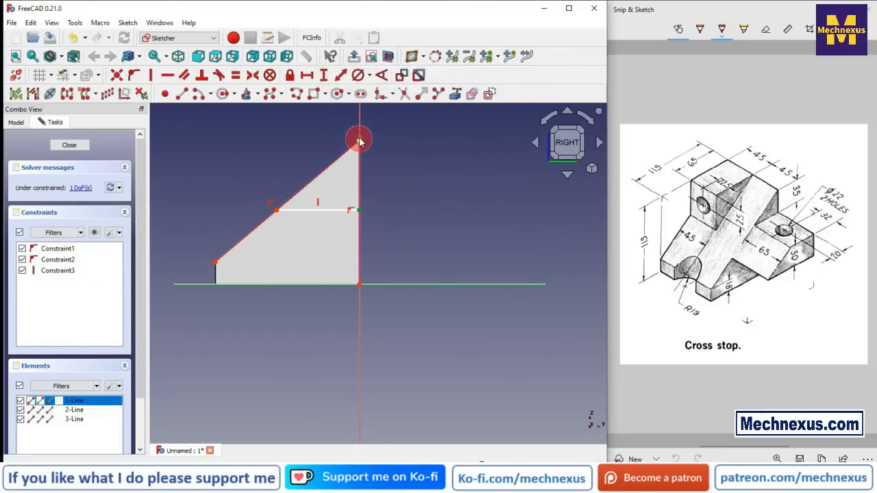
{"action": "left_click", "coordinate": [306, 75]}
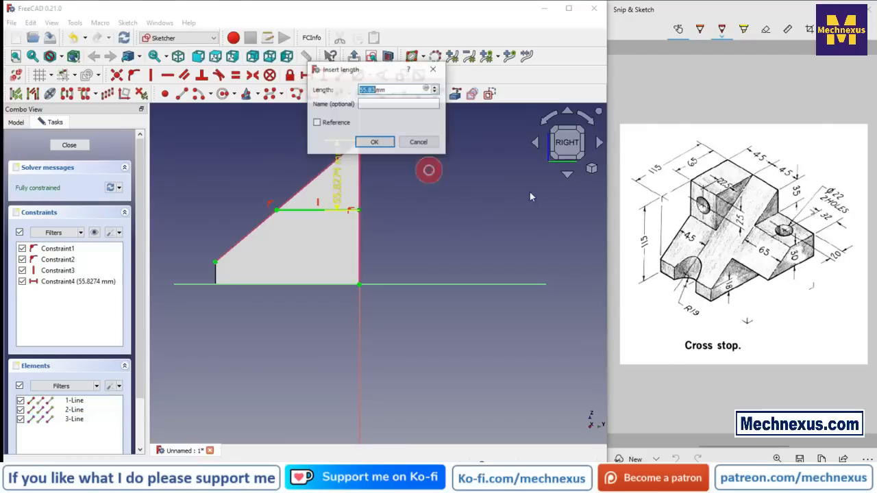
{"action": "type", "text": "35"}
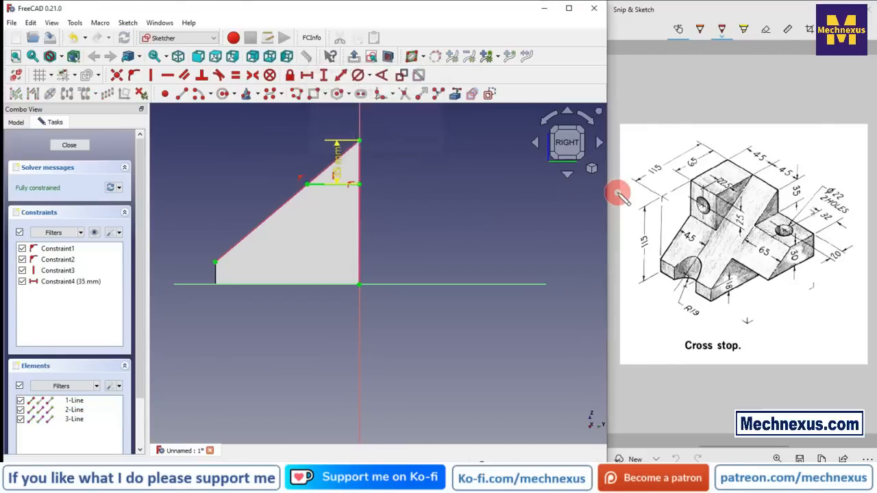
{"action": "key", "text": "Return"}
{"action": "left_click", "coordinate": [338, 173]}
{"action": "left_click_drag", "start_coordinate": [401, 179], "coordinate": [452, 174]}
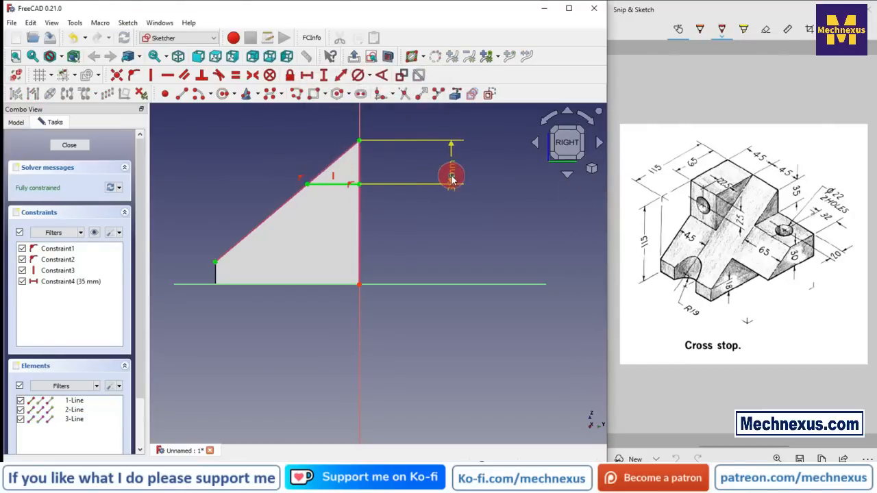
{"action": "left_click", "coordinate": [442, 238]}
{"action": "scroll", "coordinate": [368, 176], "scroll_direction": "up", "scroll_amount": 3}
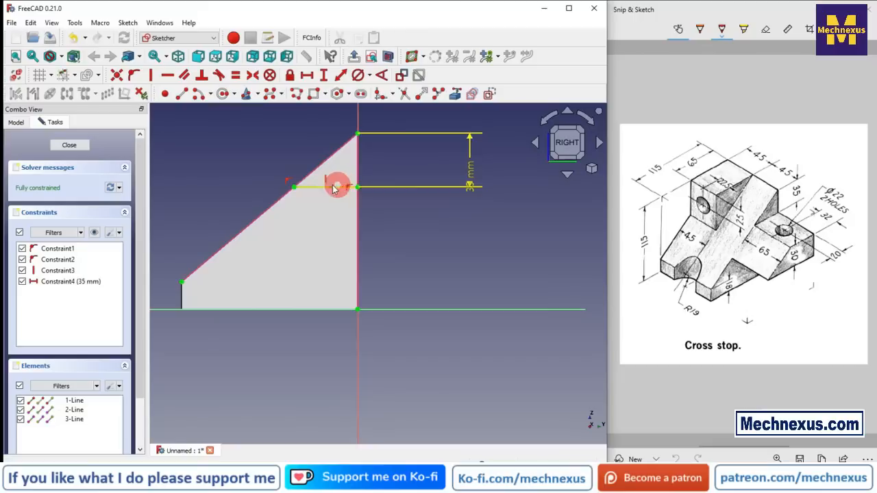